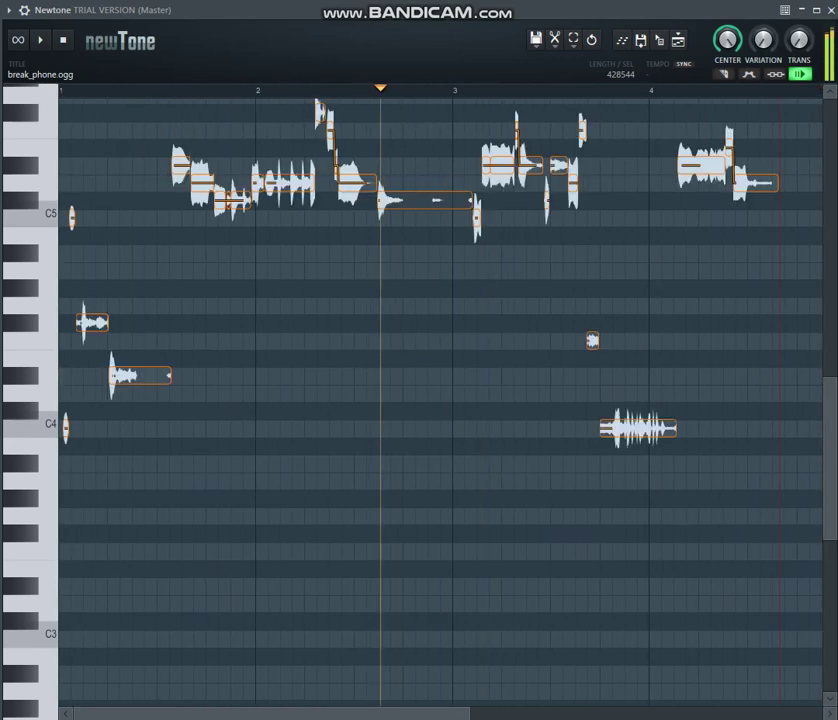
# Select all notes and audition them with Center at minimum and Variation and Trans raised to maximum.
pyautogui.hotkey('ctrl', 'a')
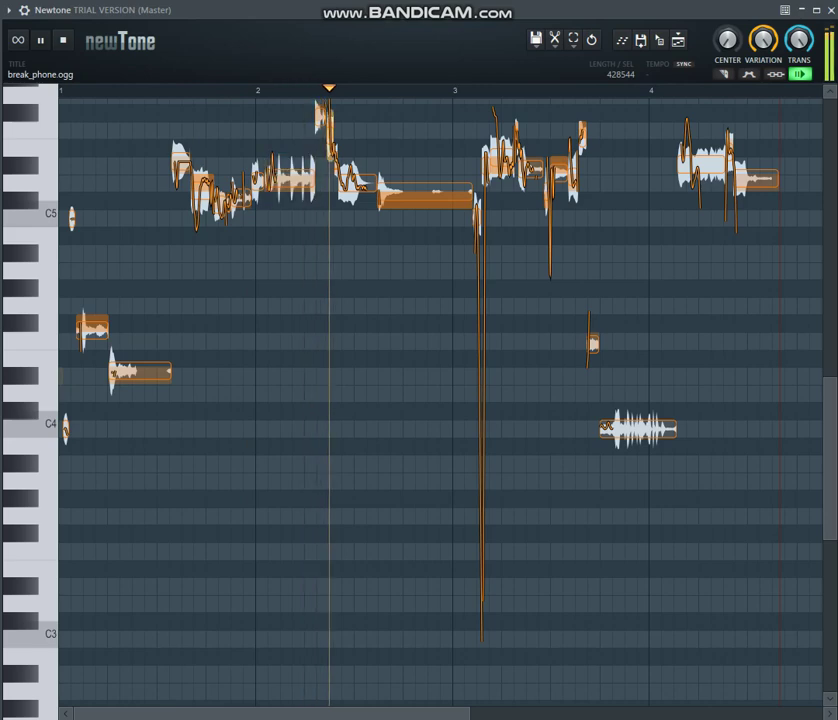
pyautogui.press('space')
pyautogui.moveTo(389, 90)
pyautogui.mouseDown()
pyautogui.moveTo(320, 90)
pyautogui.moveTo(403, 90)
pyautogui.mouseUp()
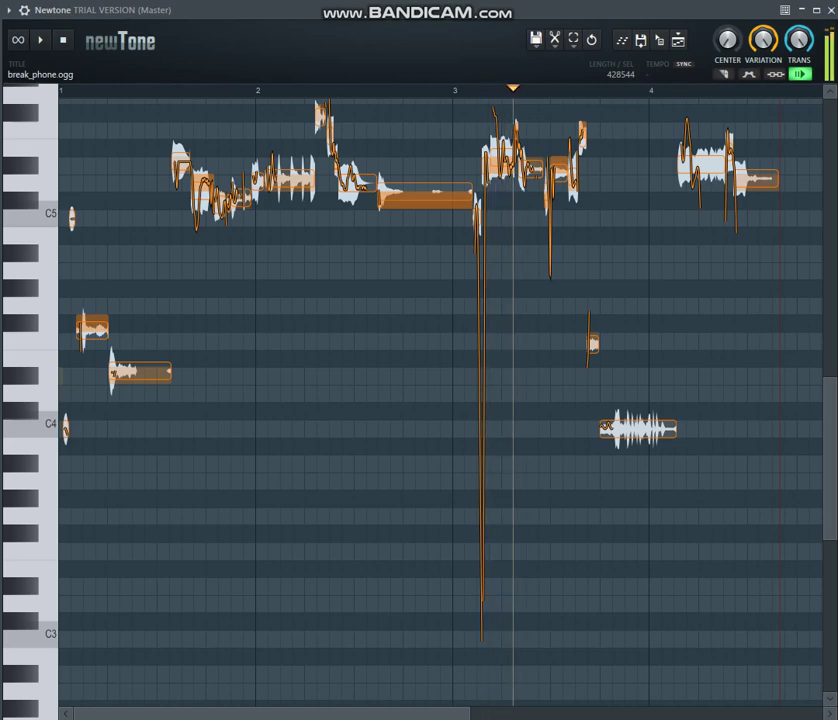
pyautogui.moveTo(382, 90); pyautogui.dragTo(155, 90)
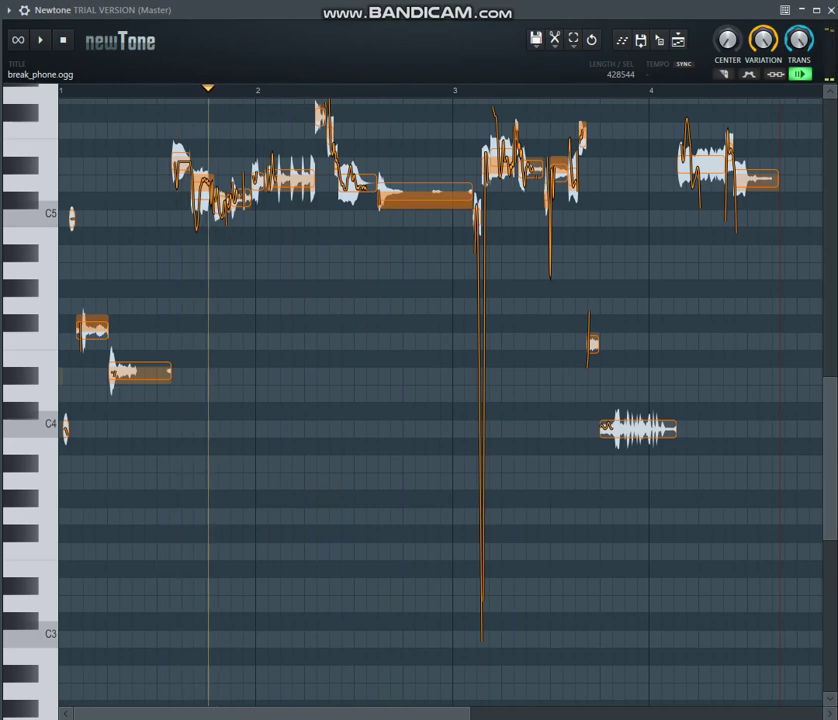
# Turn Variation and Trans back down, raise Center to maximum for all notes, and audition the opening phrase.
pyautogui.moveTo(763, 40); pyautogui.dragTo(763, 140)
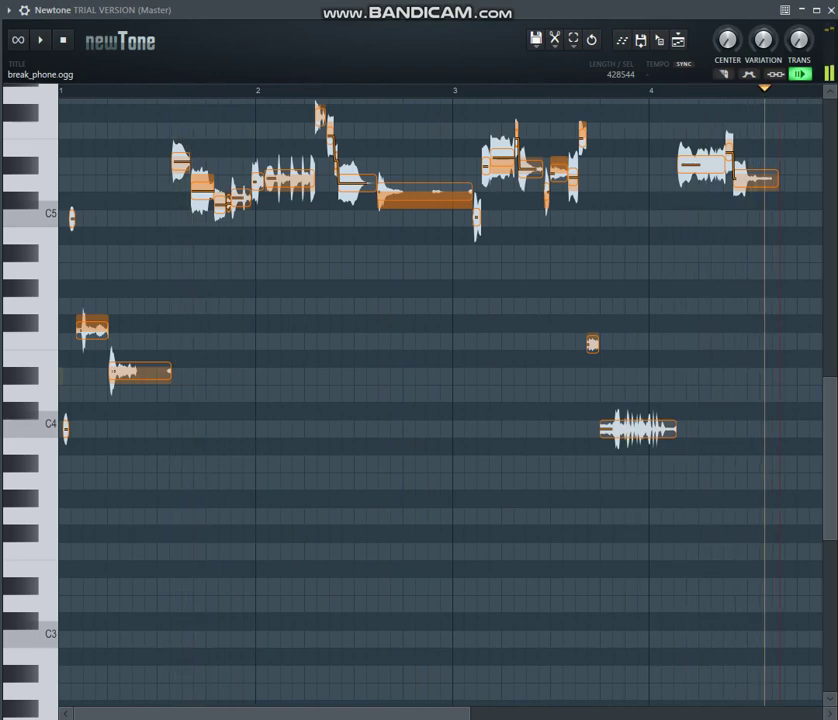
pyautogui.scroll(1, 440, 400)
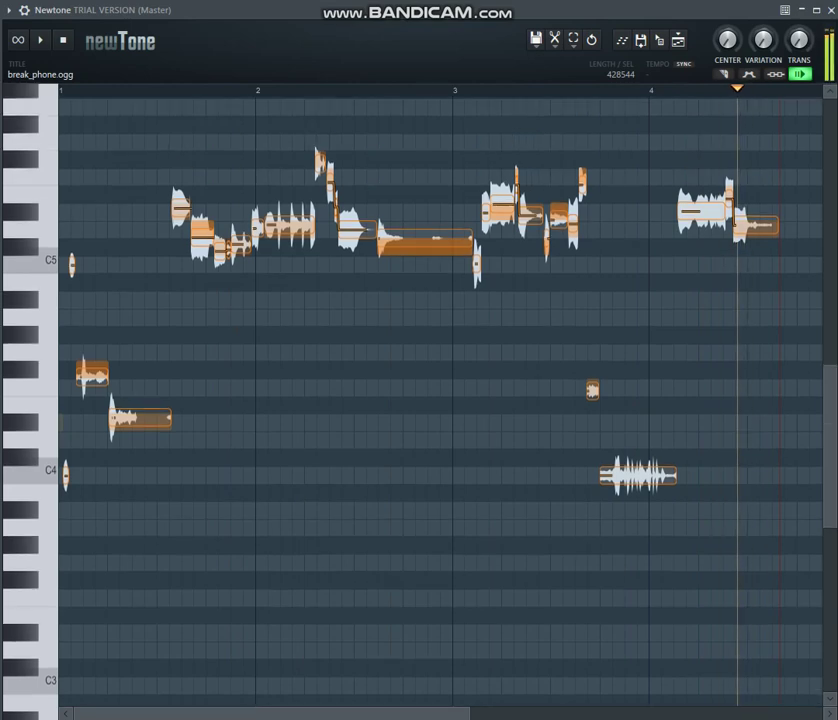
pyautogui.moveTo(727, 40); pyautogui.dragTo(727, 4)
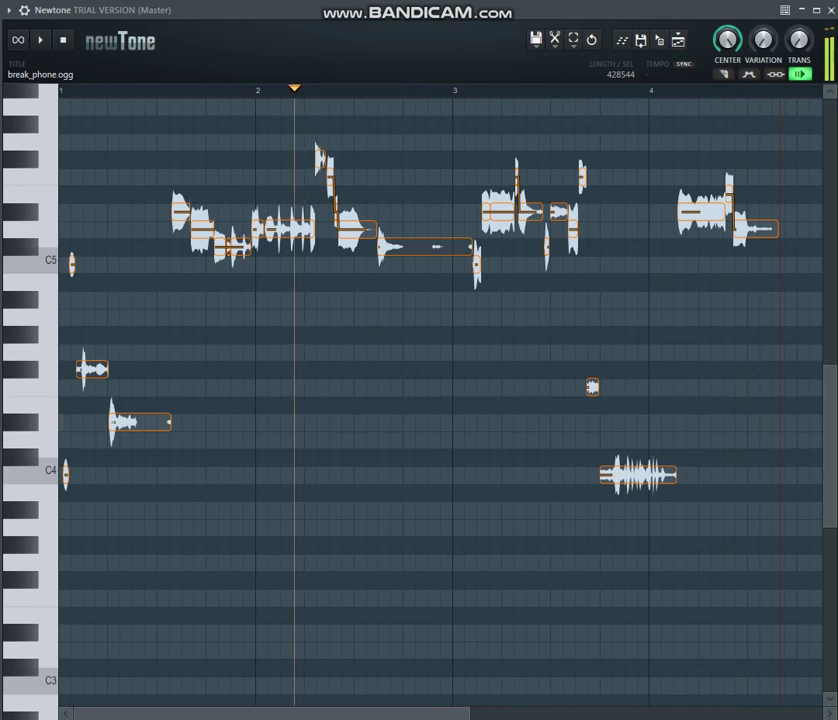
pyautogui.press('space')
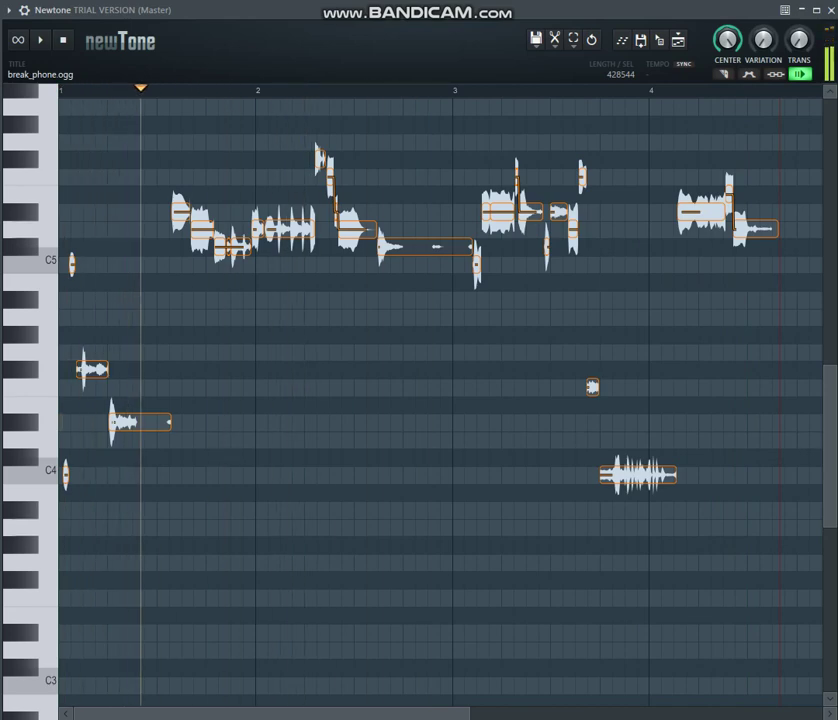
pyautogui.moveTo(195, 89); pyautogui.dragTo(168, 89)
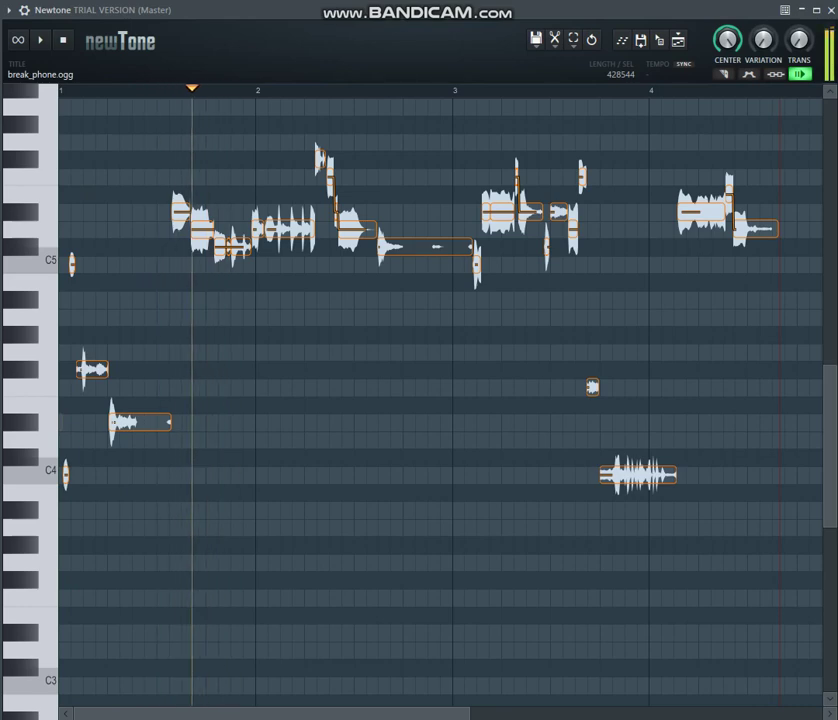
# Raise the first high note between bars 1 and 2 by 12 semitones to D#6, and bring it back to D#5.
pyautogui.moveTo(180, 210); pyautogui.dragTo(182, 288)
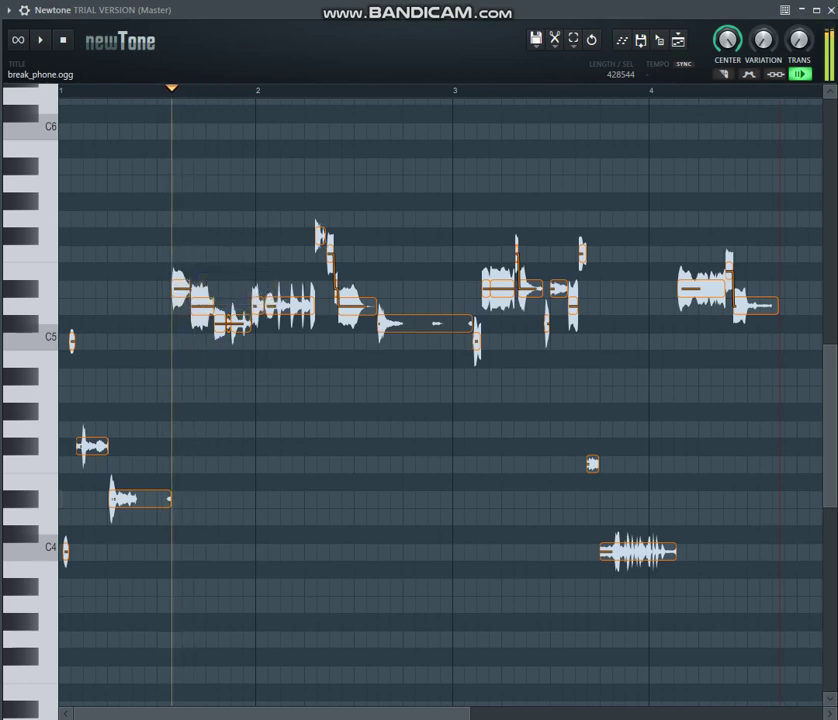
pyautogui.moveTo(180, 340); pyautogui.dragTo(182, 512)
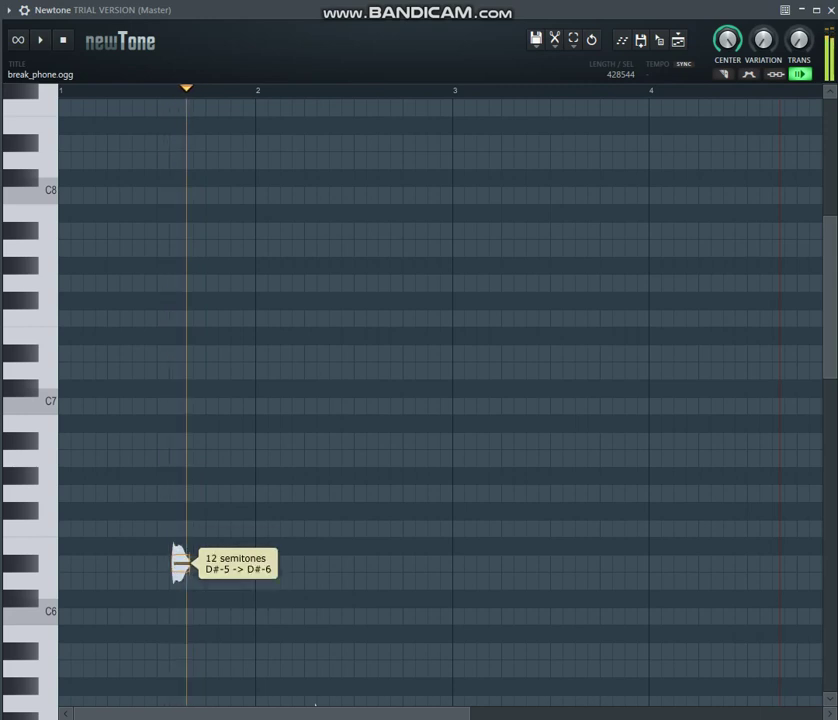
pyautogui.moveTo(180, 458); pyautogui.dragTo(180, 652)
pyautogui.moveTo(180, 700); pyautogui.dragTo(180, 548)
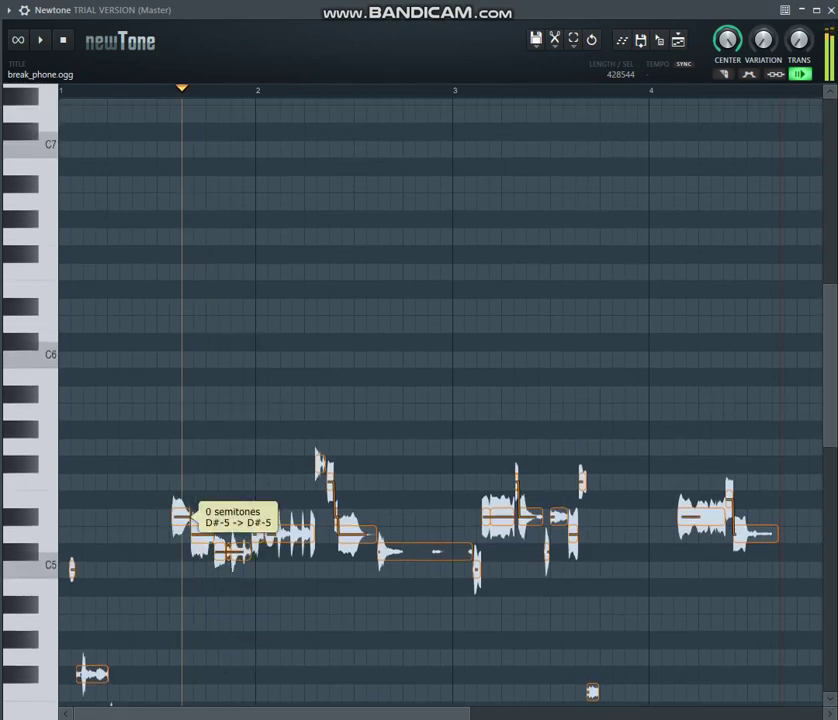
# Lower the second high note before bar 2 to C#5 and play the phrase back.
pyautogui.moveTo(200, 288); pyautogui.dragTo(212, 482)
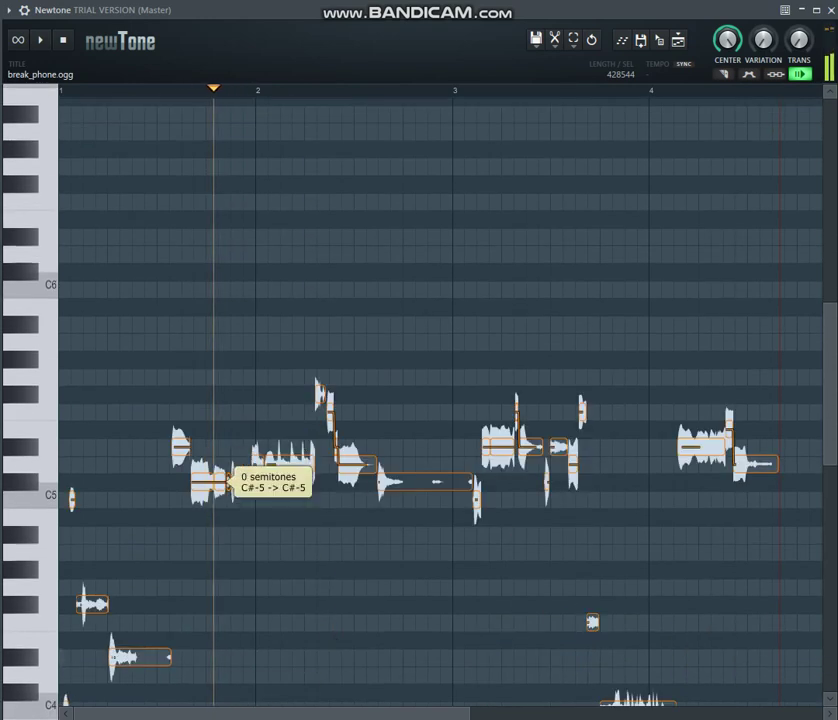
pyautogui.press('space')
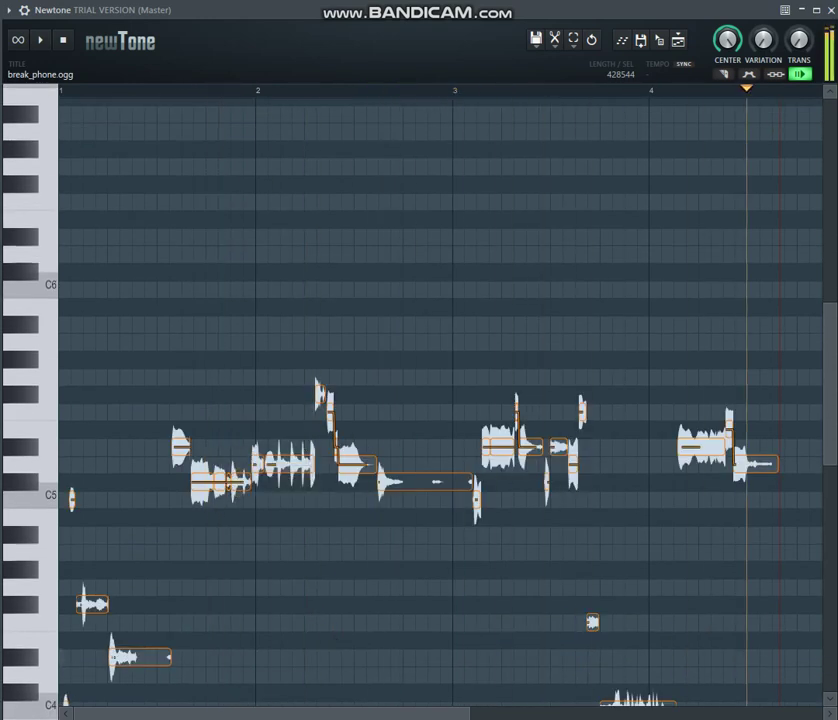
pyautogui.moveTo(681, 89); pyautogui.dragTo(541, 89)
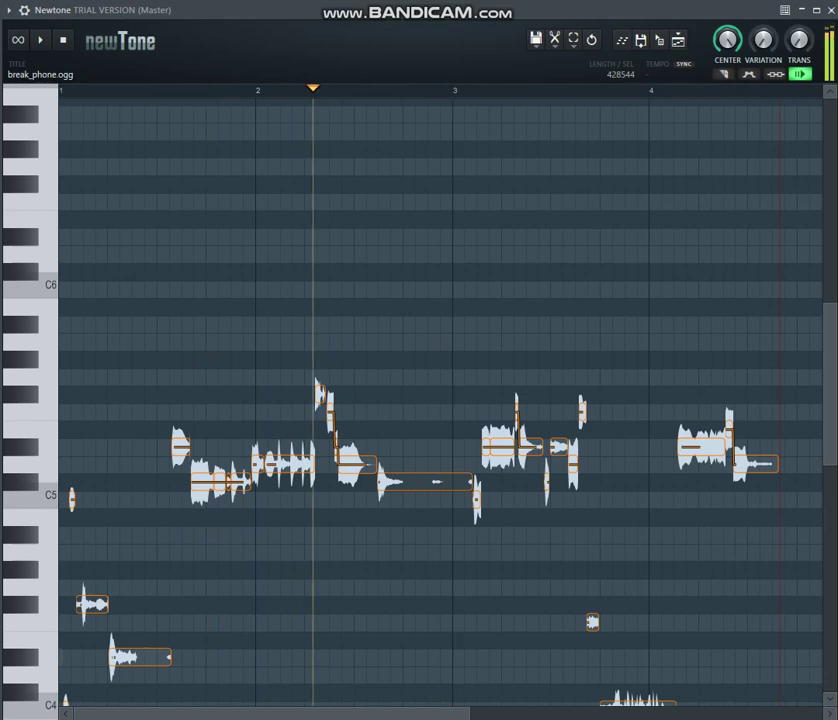
pyautogui.press('space')
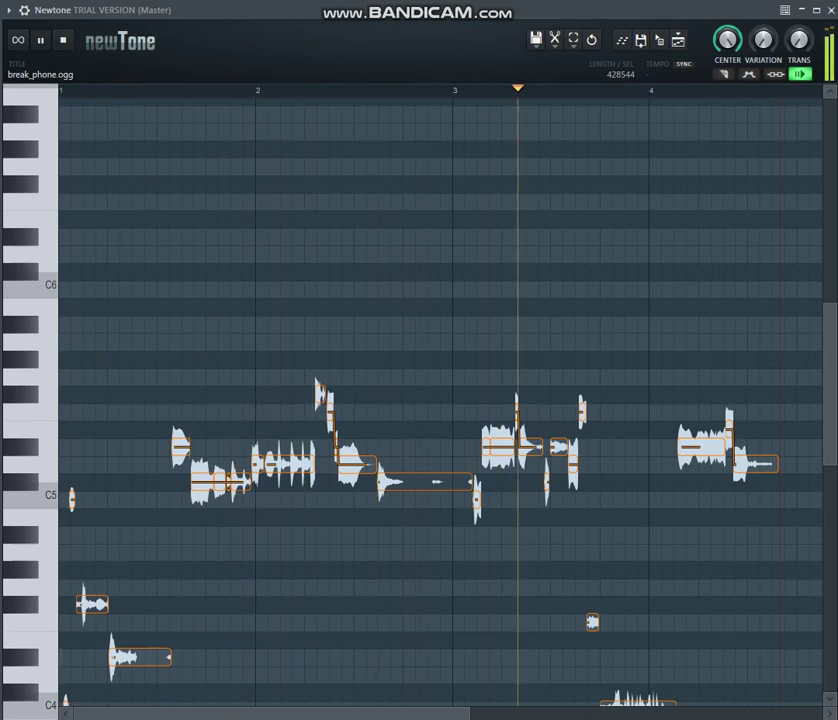
# Raise the first high note before bar 2 by one semitone to E5, and drop it down to G#3.
pyautogui.moveTo(180, 445)
pyautogui.mouseDown()
pyautogui.moveTo(180, 377)
pyautogui.moveTo(180, 430)
pyautogui.mouseUp()
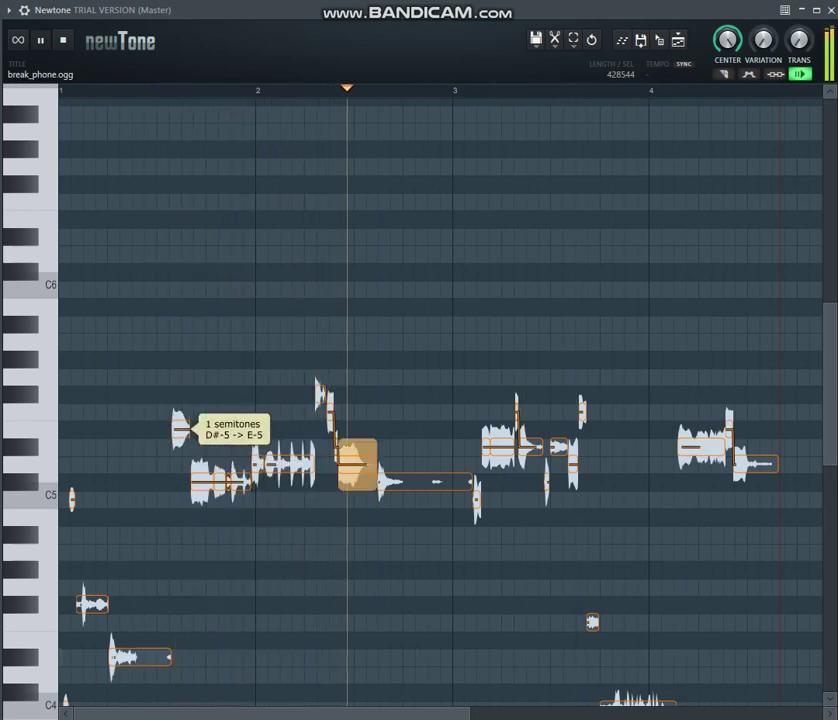
pyautogui.moveTo(308, 90); pyautogui.dragTo(173, 90)
pyautogui.moveTo(180, 430); pyautogui.dragTo(180, 682)
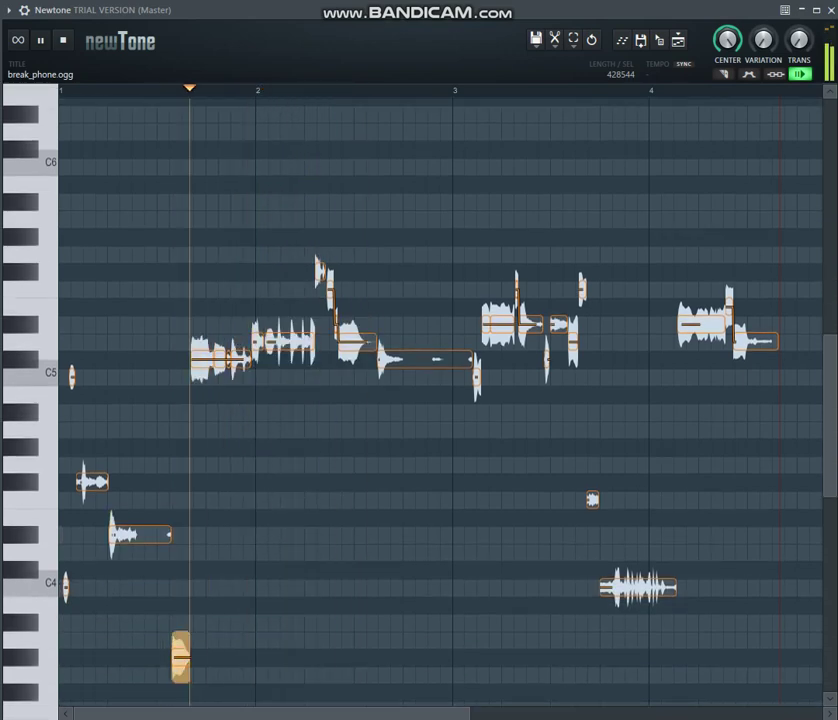
# Mark the timeline region 58506 to 65819, loop playback over it, clear the region and scrub the playhead to just before bar 2.
pyautogui.moveTo(157, 91); pyautogui.dragTo(169, 91)
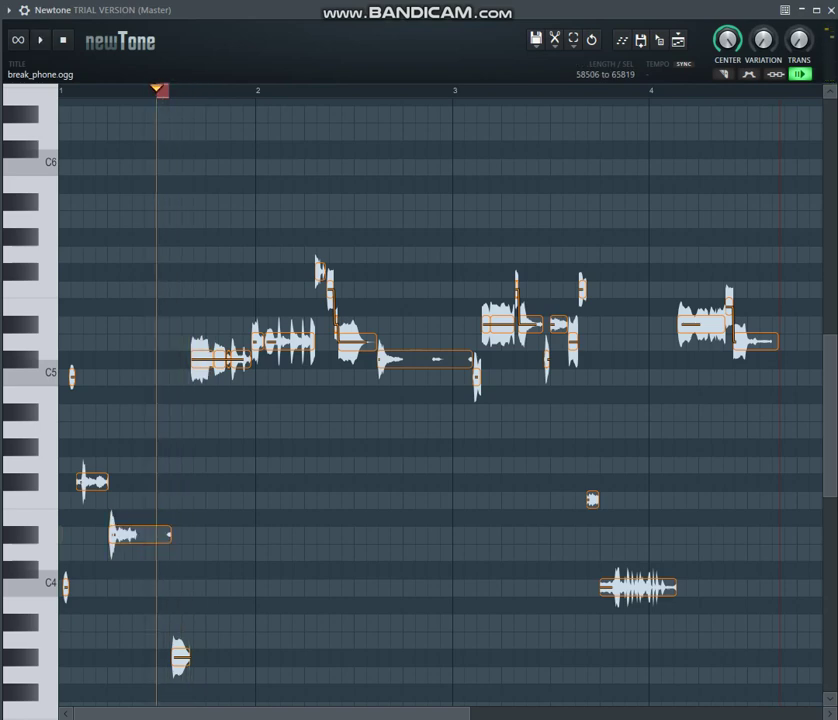
pyautogui.press('space')
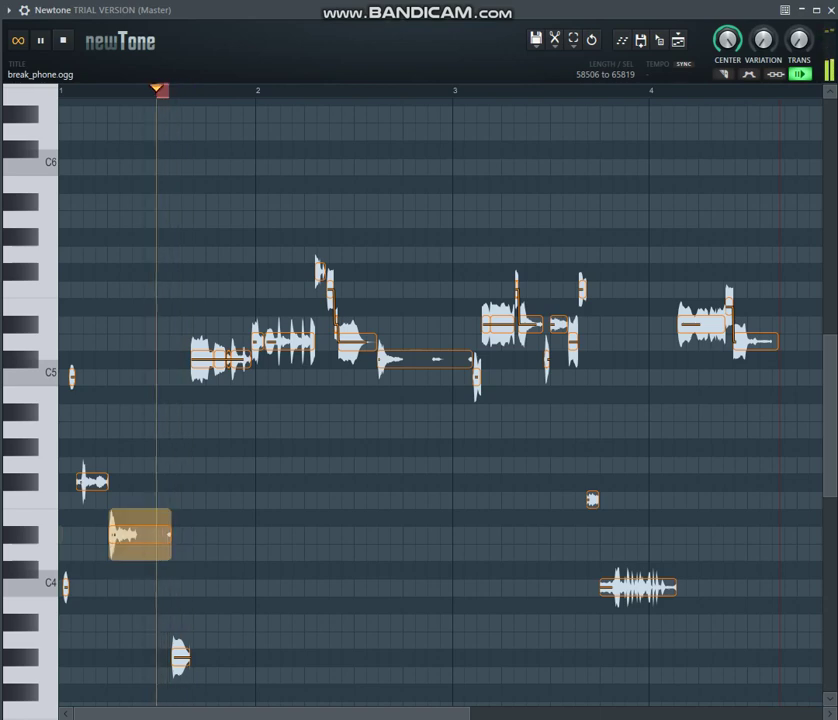
pyautogui.scroll(5, 440, 400)
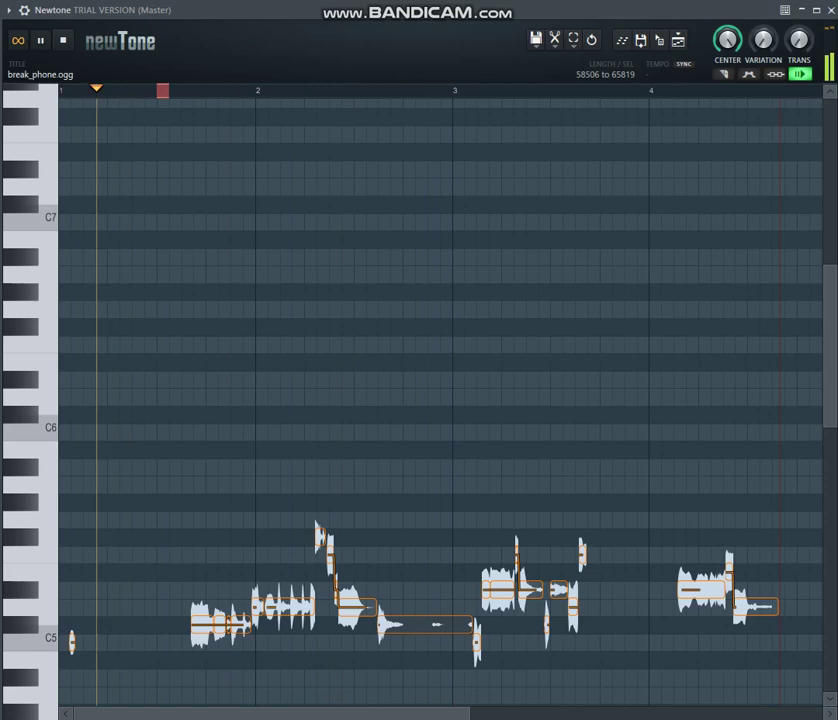
pyautogui.moveTo(144, 91); pyautogui.dragTo(279, 91)
pyautogui.moveTo(181, 91); pyautogui.dragTo(303, 91)
pyautogui.moveTo(247, 91); pyautogui.dragTo(233, 91)
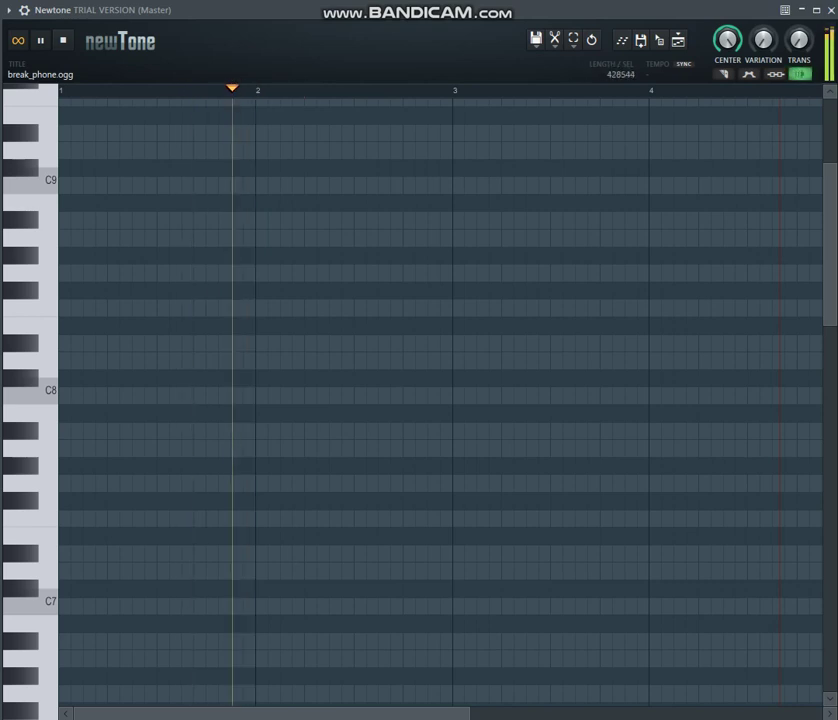
# Select all notes and shift them together until the second high note before bar 2 reaches C7, and lower them 16 semitones to G#5.
pyautogui.scroll(-7, 440, 400)
pyautogui.click(163, 91)
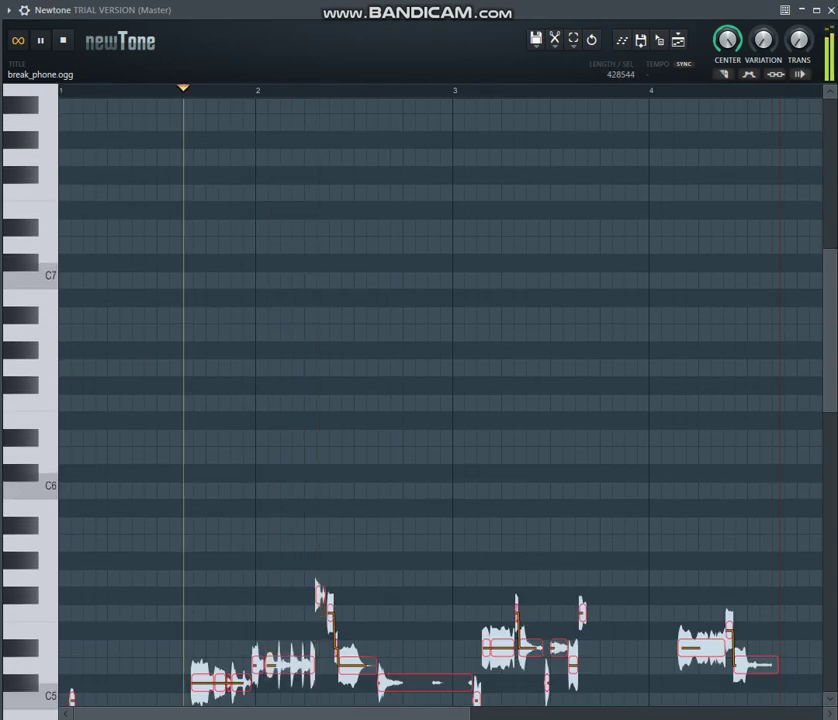
pyautogui.scroll(-2, 440, 400)
pyautogui.scroll(-6, 440, 400)
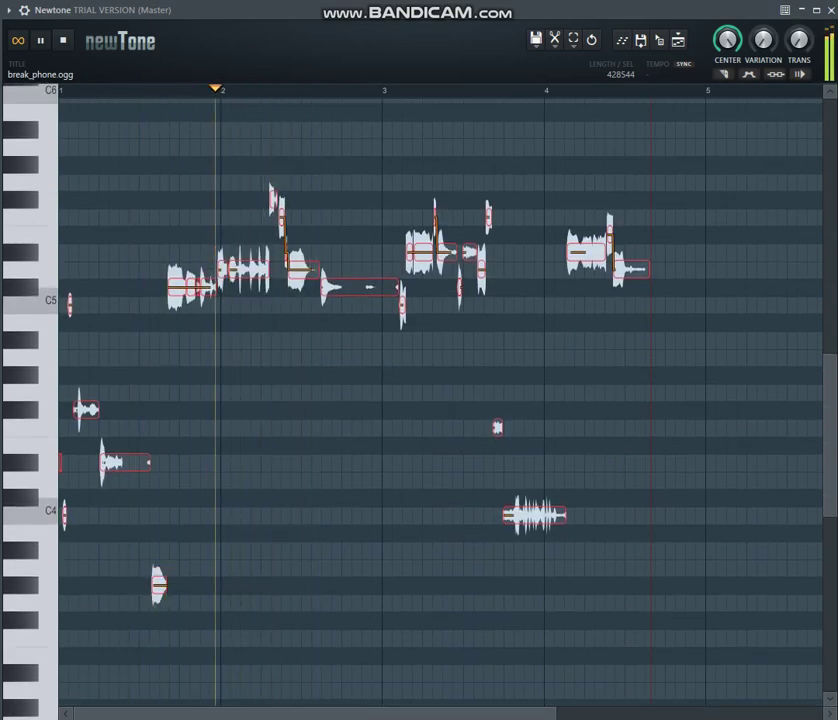
pyautogui.moveTo(248, 270); pyautogui.dragTo(247, 385)
pyautogui.scroll(3, 248, 334)
pyautogui.scroll(-3, 248, 498)
pyautogui.scroll(-4, 247, 385)
pyautogui.moveTo(178, 232); pyautogui.dragTo(178, 512)
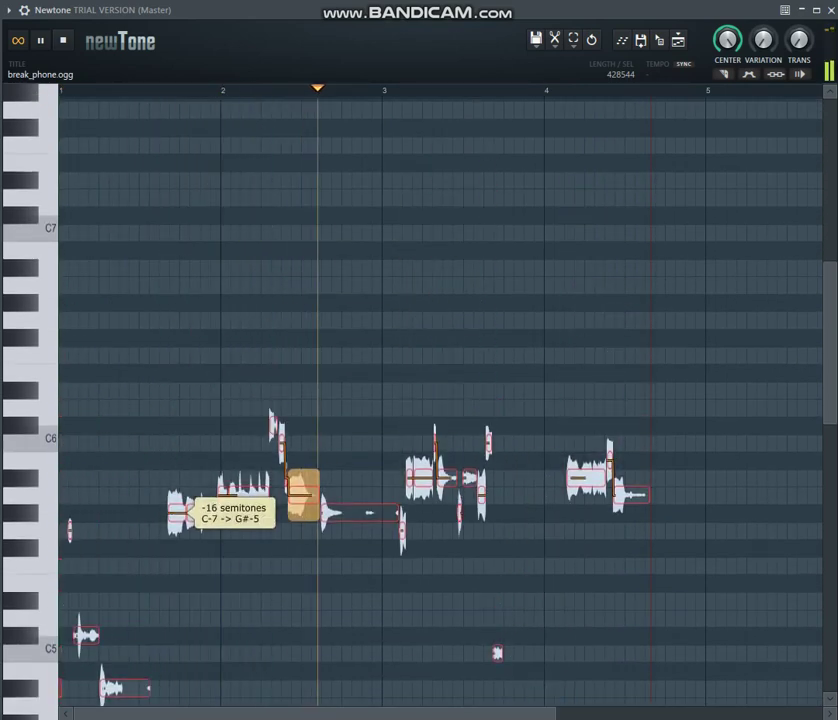
pyautogui.scroll(-4, 178, 512)
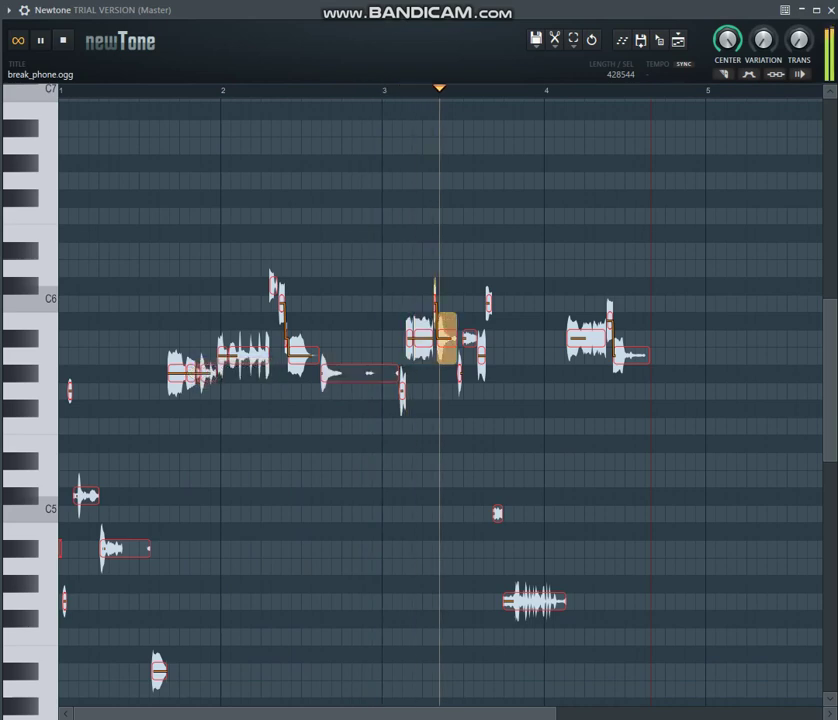
# Lower all selected notes together until the long note before bar 3 sits at G5, and continue down to E5.
pyautogui.moveTo(359, 374); pyautogui.dragTo(359, 391)
pyautogui.scroll(-3, 360, 430)
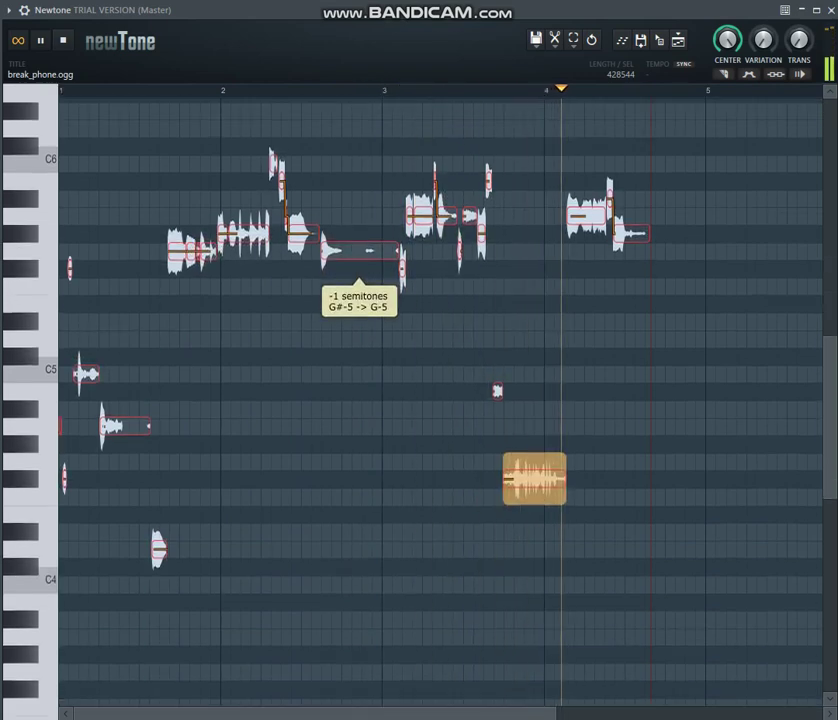
pyautogui.moveTo(360, 250); pyautogui.dragTo(360, 302)
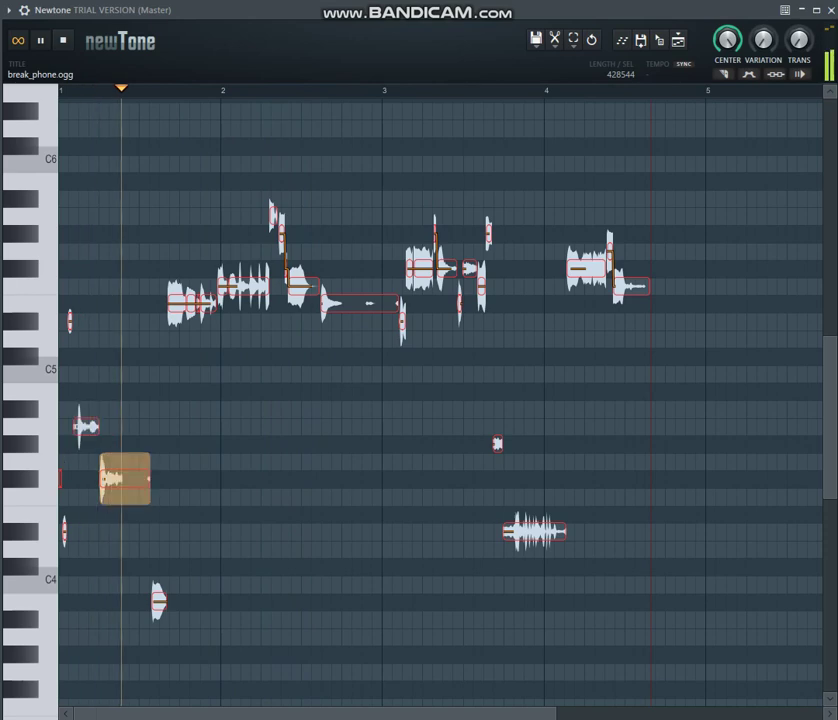
# Lower all selected notes together by three semitones to C#5, and raise the isolated low note before bar 2 to D#5.
pyautogui.moveTo(177, 297); pyautogui.dragTo(177, 332)
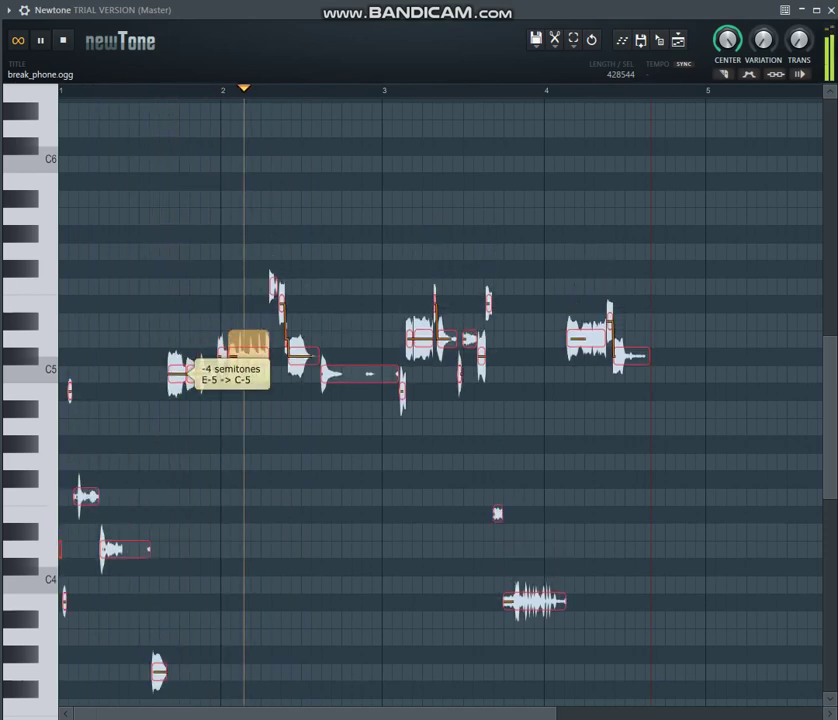
pyautogui.moveTo(188, 379); pyautogui.dragTo(188, 368)
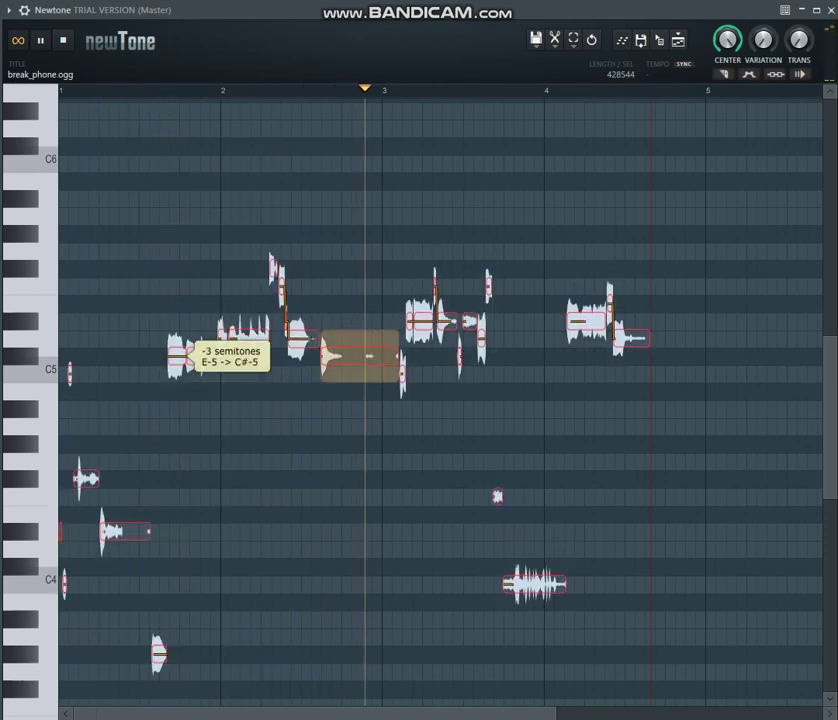
pyautogui.moveTo(160, 654); pyautogui.dragTo(160, 304)
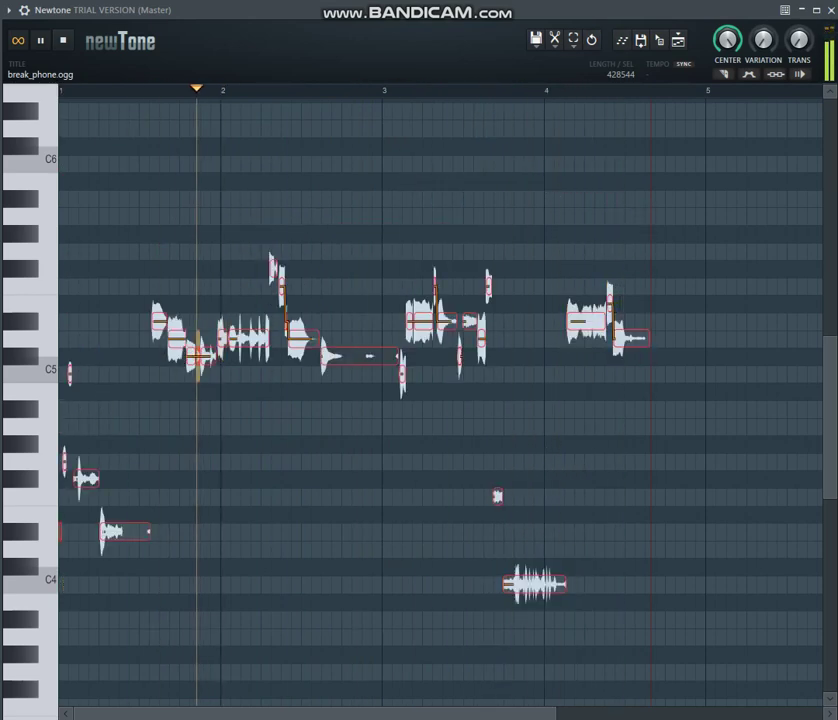
# Shift all selected notes together down until the first note before bar 2 reaches C#0, and raise them until it reaches C#9.
pyautogui.moveTo(163, 321); pyautogui.dragTo(165, 717)
pyautogui.scroll(-8, 440, 400)
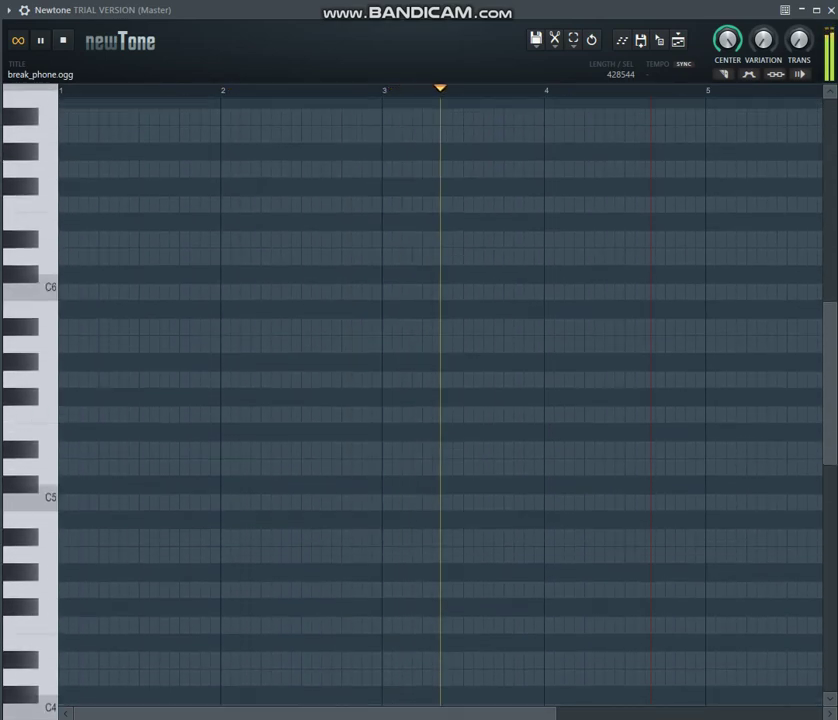
pyautogui.scroll(-15, 440, 400)
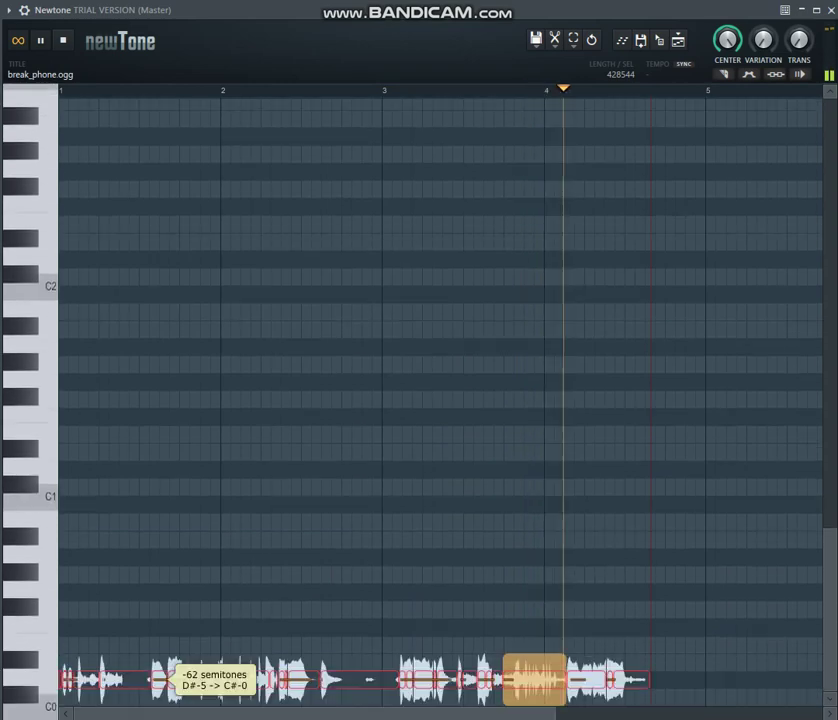
pyautogui.scroll(11, 440, 400)
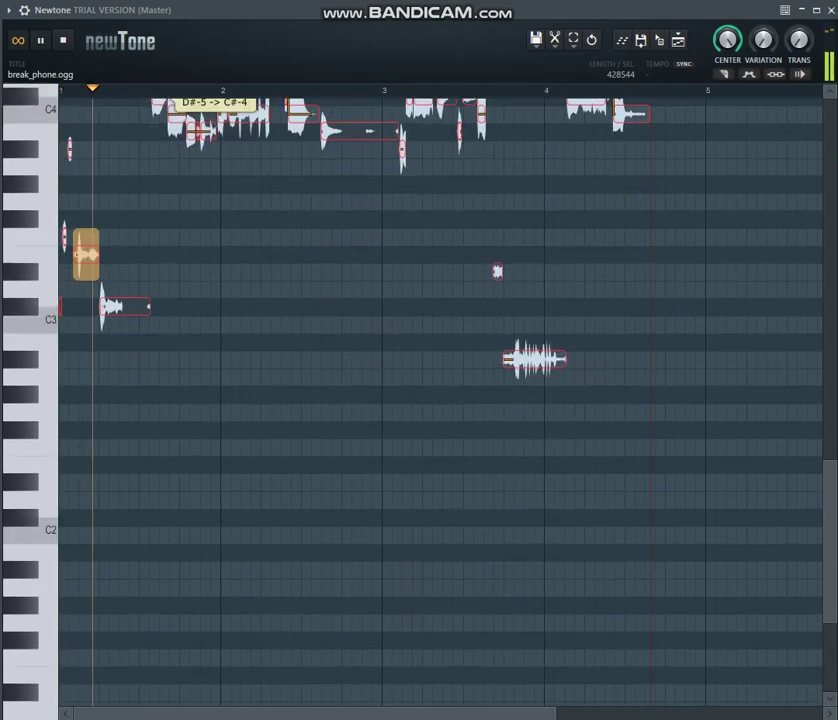
pyautogui.scroll(-4, 440, 400)
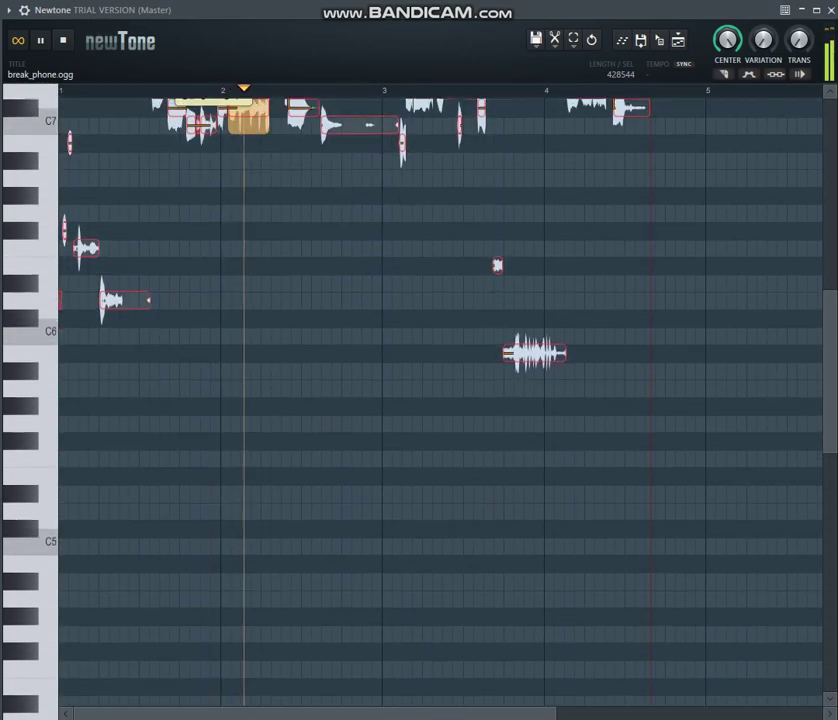
pyautogui.moveTo(160, 90); pyautogui.dragTo(160, 169)
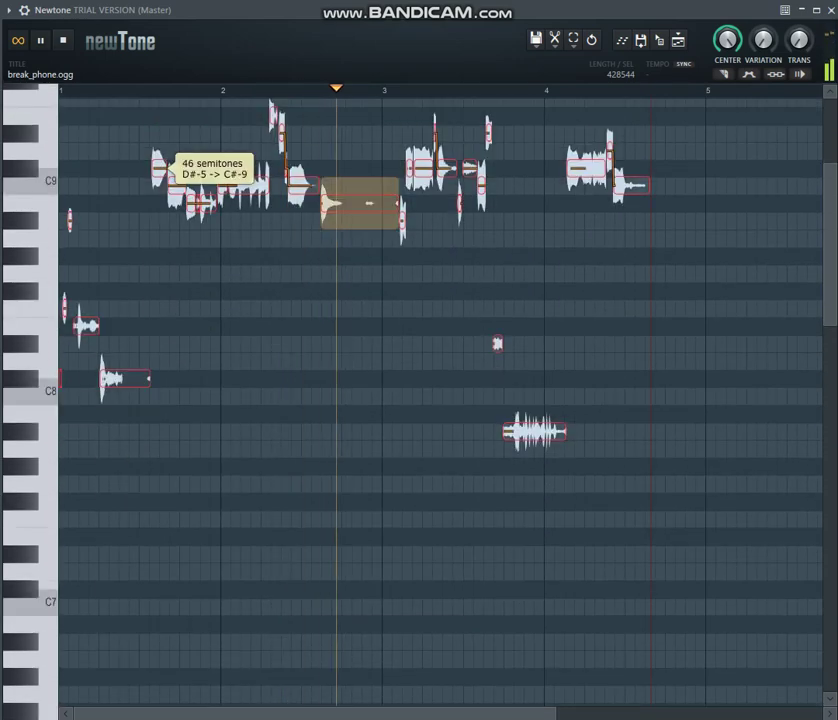
# Lower all selected notes together until the first note before bar 2 sits at D#5, and pause playback.
pyautogui.moveTo(250, 186); pyautogui.dragTo(250, 712)
pyautogui.moveTo(303, 712); pyautogui.dragTo(303, 208)
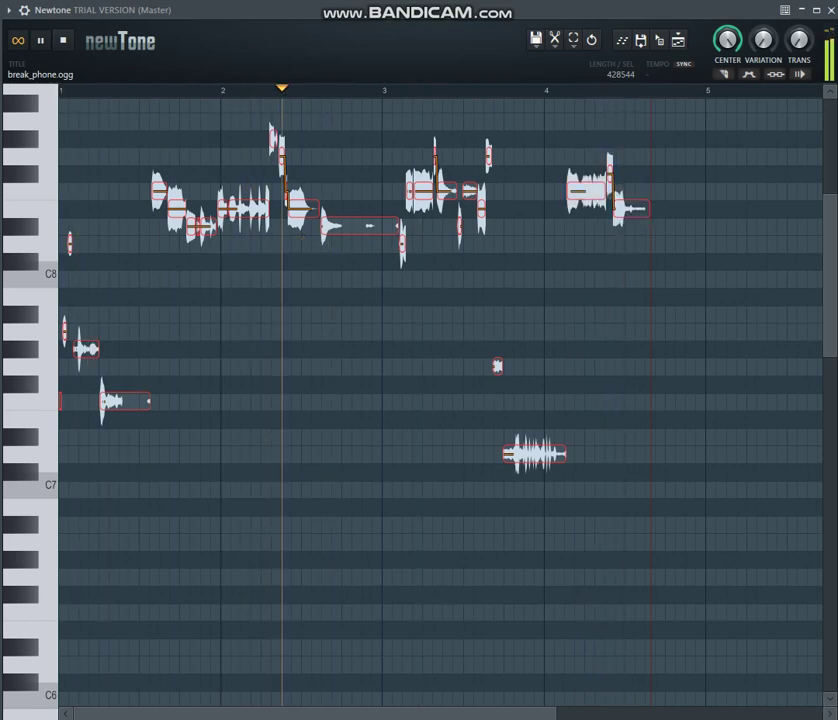
pyautogui.moveTo(424, 191); pyautogui.dragTo(424, 712)
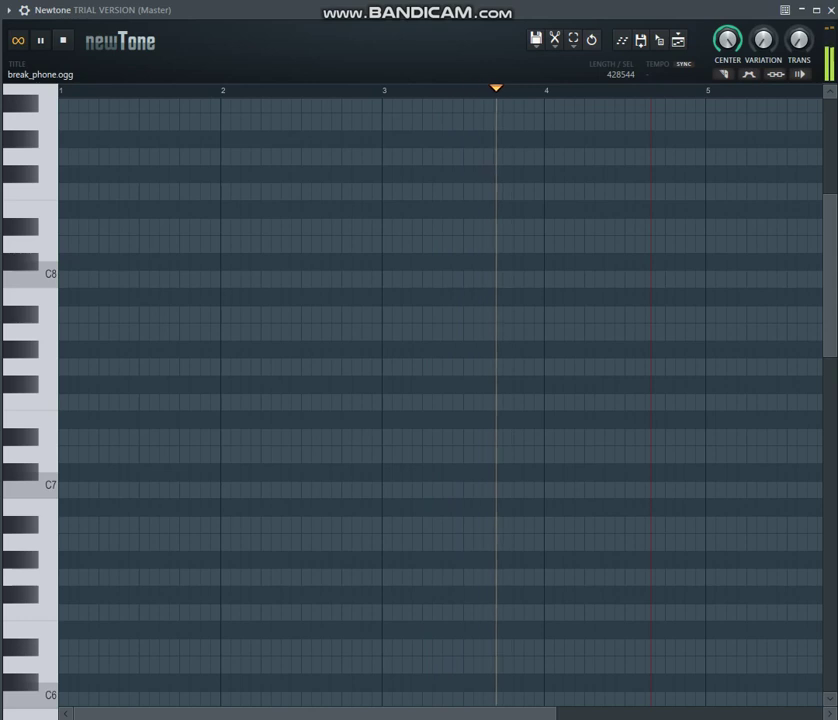
pyautogui.scroll(5, 440, 400)
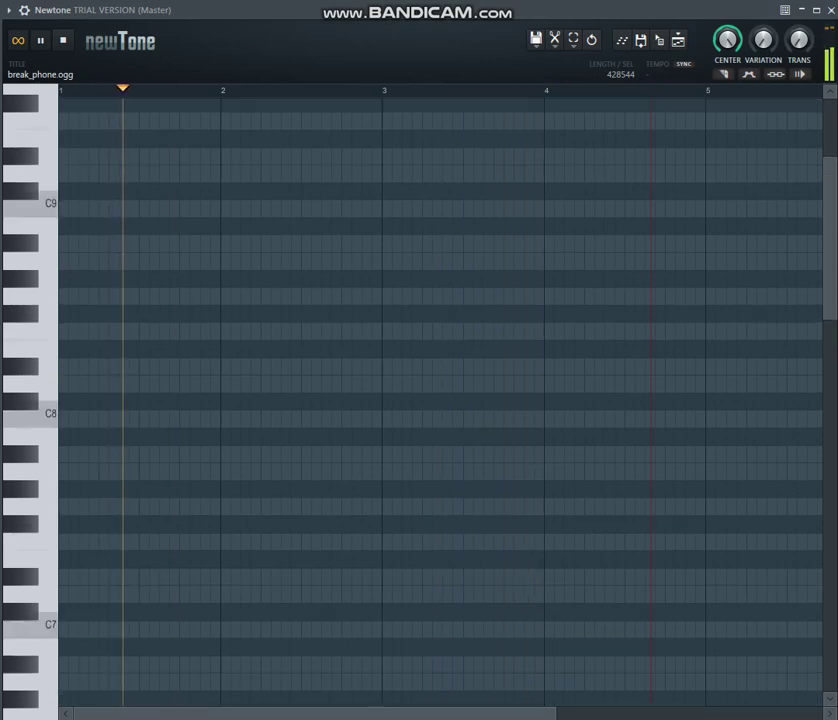
pyautogui.scroll(-10, 440, 400)
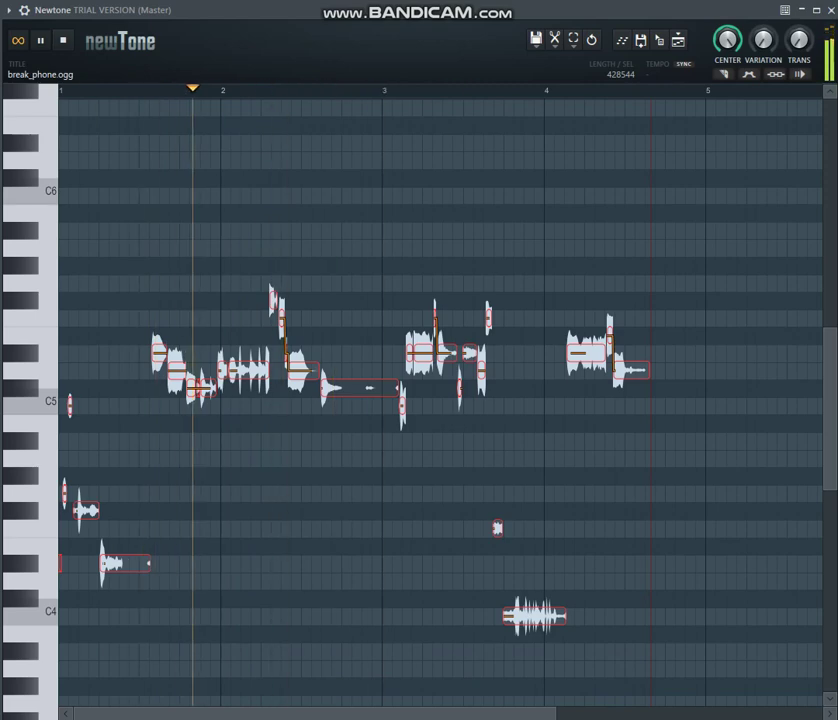
pyautogui.press('space')
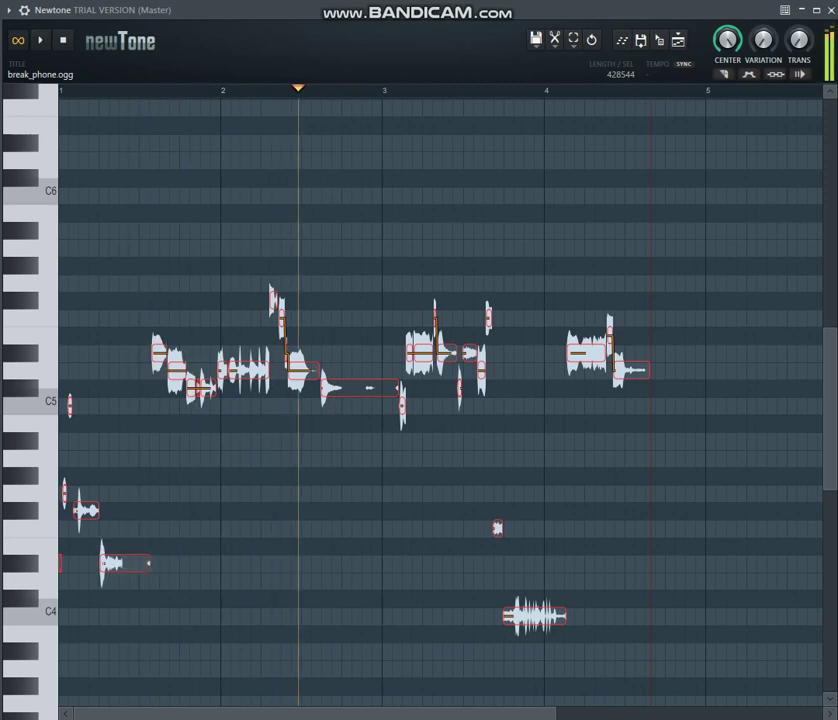
# Raise all notes together into the upper octaves and bring them down until the short note midway between bars 2 and 3 sits at D5.
pyautogui.moveTo(300, 370); pyautogui.dragTo(300, 92)
pyautogui.moveTo(302, 427); pyautogui.dragTo(300, 712)
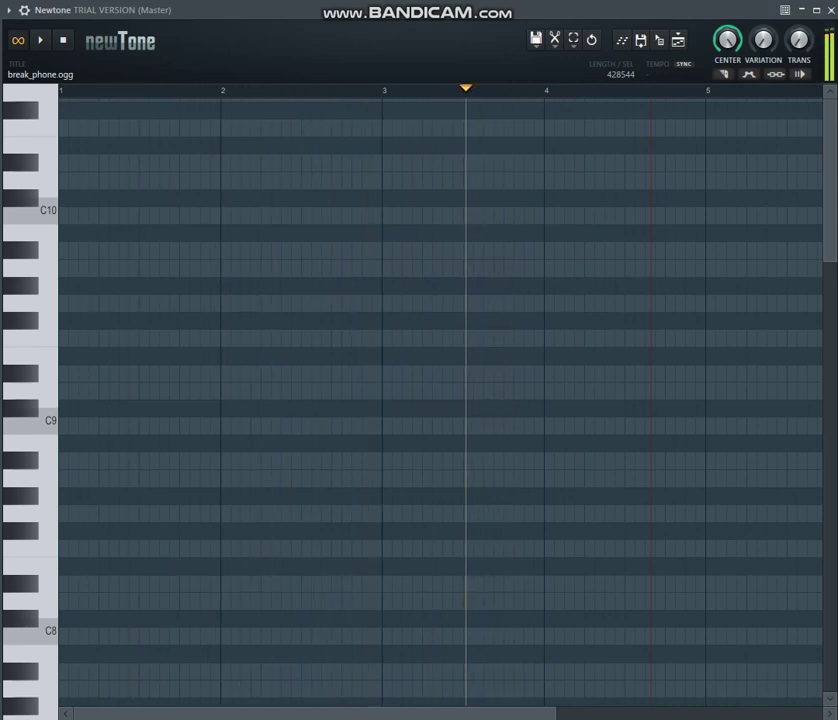
pyautogui.scroll(-8, 440, 400)
pyautogui.moveTo(303, 715); pyautogui.dragTo(290, 533)
pyautogui.scroll(-3, 290, 533)
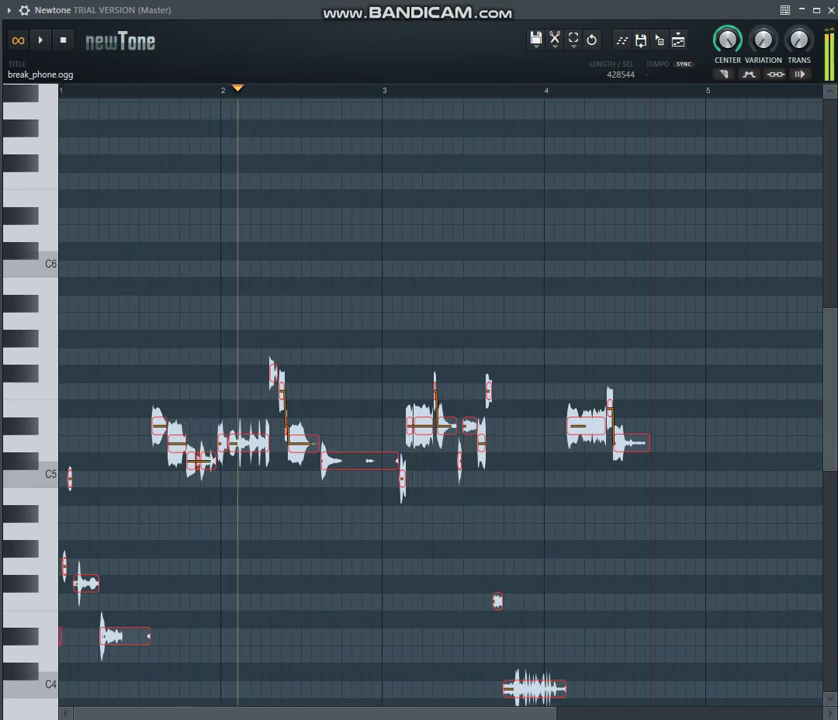
# Scrub the playhead back and forth between bar 1 and bar 4 to listen to the vocal.
pyautogui.moveTo(615, 90)
pyautogui.mouseDown()
pyautogui.moveTo(536, 90)
pyautogui.moveTo(543, 90)
pyautogui.mouseUp()
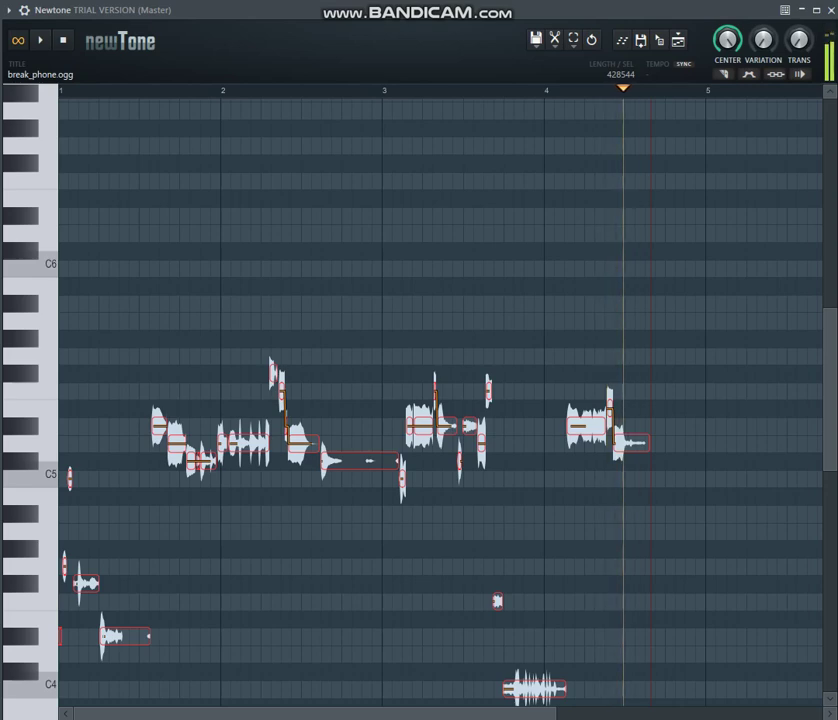
pyautogui.moveTo(354, 89); pyautogui.dragTo(67, 89)
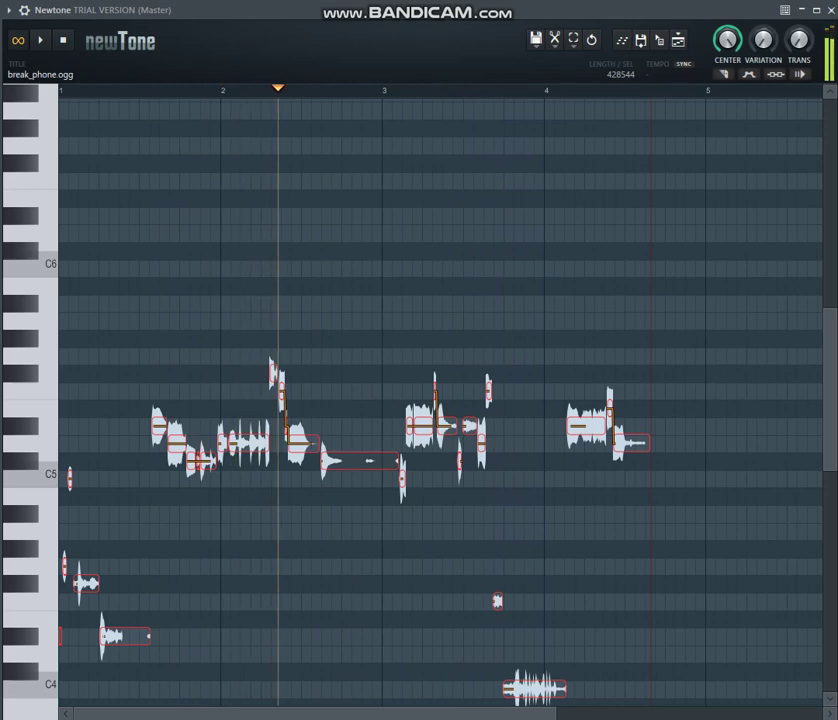
pyautogui.moveTo(290, 89); pyautogui.dragTo(275, 89)
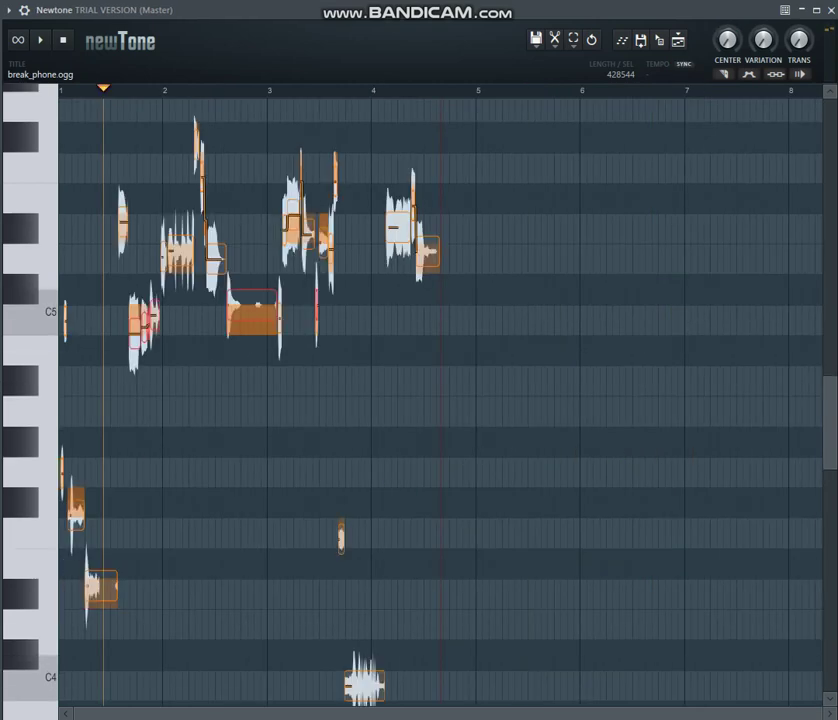
pyautogui.press('space')
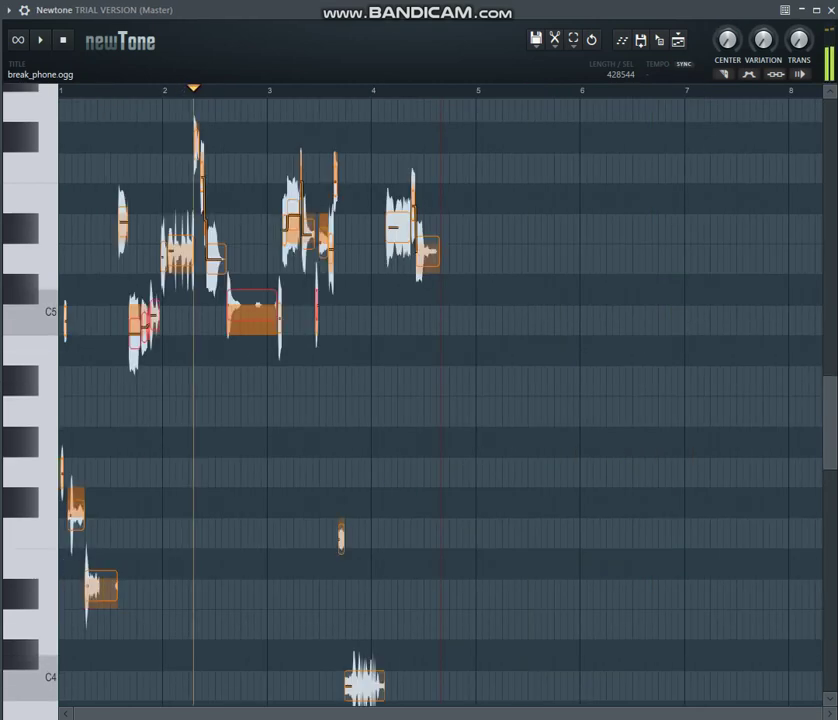
pyautogui.moveTo(195, 90); pyautogui.dragTo(461, 90)
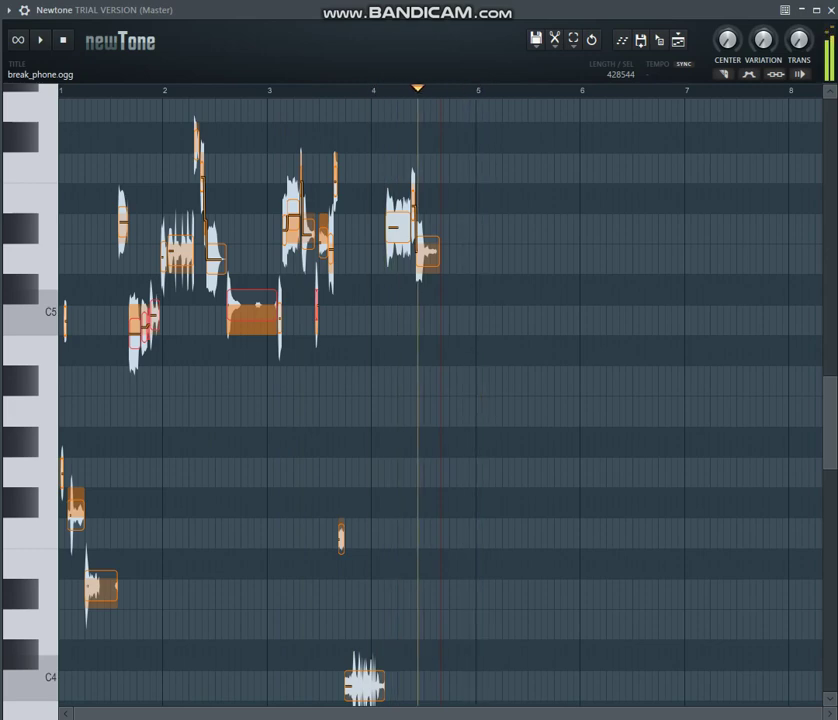
# Move the long note between bars 2 and 3 away from C5 and start playback.
pyautogui.moveTo(252, 320); pyautogui.dragTo(252, 484)
pyautogui.scroll(1, 440, 400)
pyautogui.press('space')
pyautogui.scroll(-9, 440, 400)
pyautogui.scroll(-5, 440, 400)
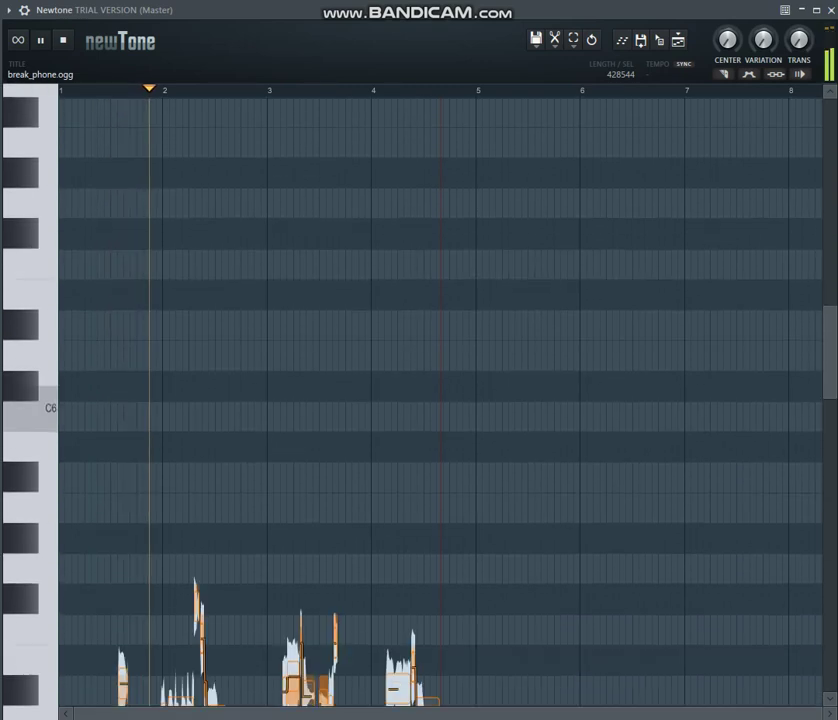
# Lower two neighbouring notes after bar 3 to about A4 and C5, and shift the wavy note after bar 2 slightly later.
pyautogui.moveTo(293, 288); pyautogui.dragTo(309, 525)
pyautogui.scroll(3, 305, 450)
pyautogui.moveTo(191, 452); pyautogui.dragTo(216, 452)
pyautogui.click(195, 452)
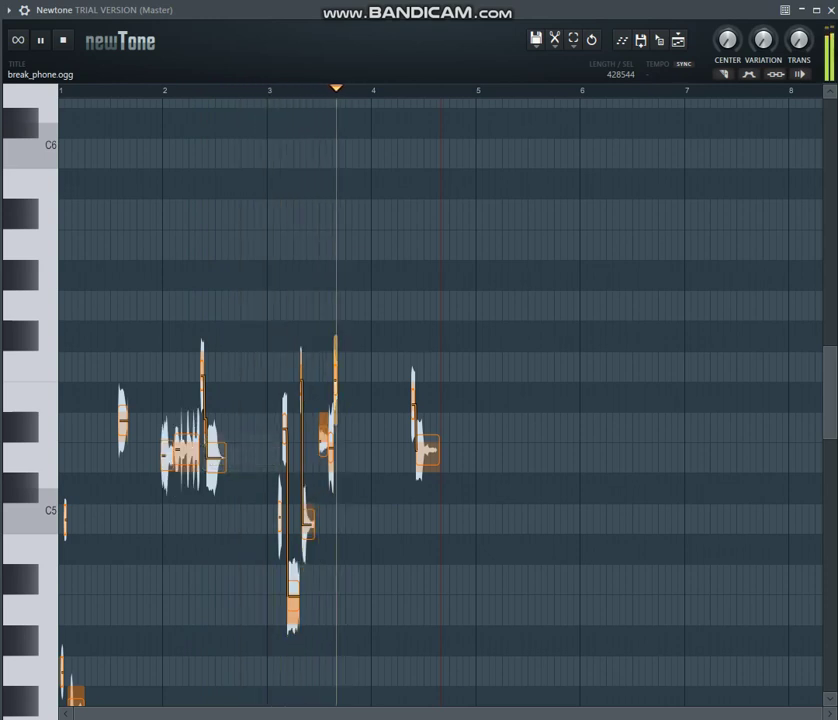
# Raise the short note after bar 1 to C#5, and lower the notes just before and at bar 2 to A4 and C#5.
pyautogui.scroll(-4, 195, 452)
pyautogui.moveTo(65, 333); pyautogui.dragTo(65, 303)
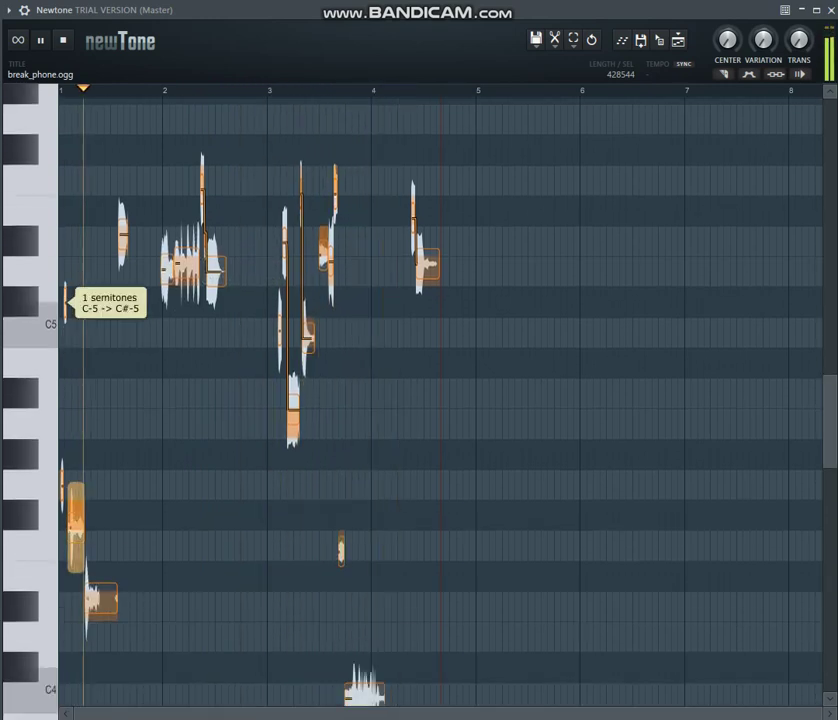
pyautogui.moveTo(123, 235); pyautogui.dragTo(123, 417)
pyautogui.moveTo(167, 270); pyautogui.dragTo(167, 300)
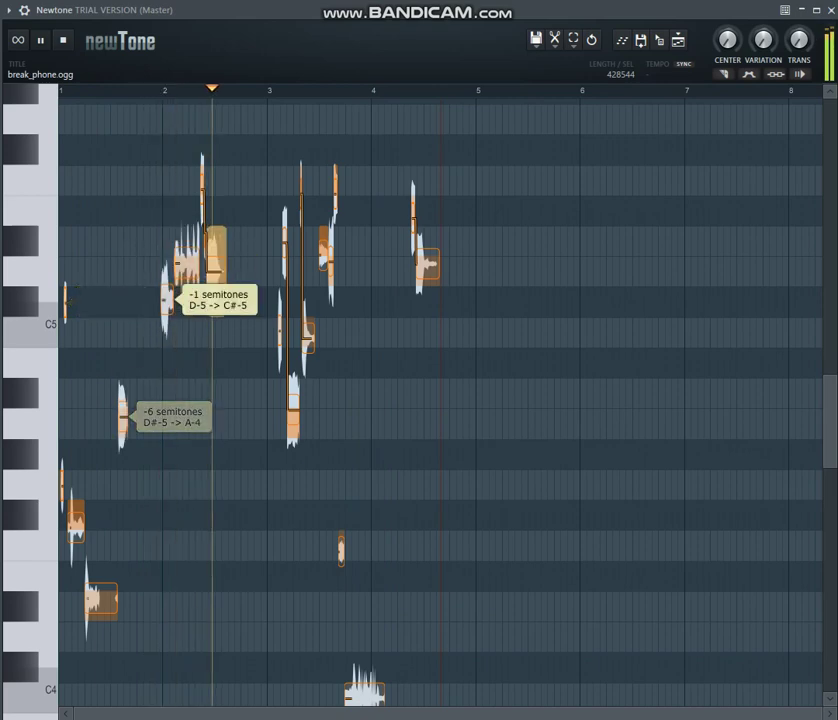
pyautogui.click(286, 242)
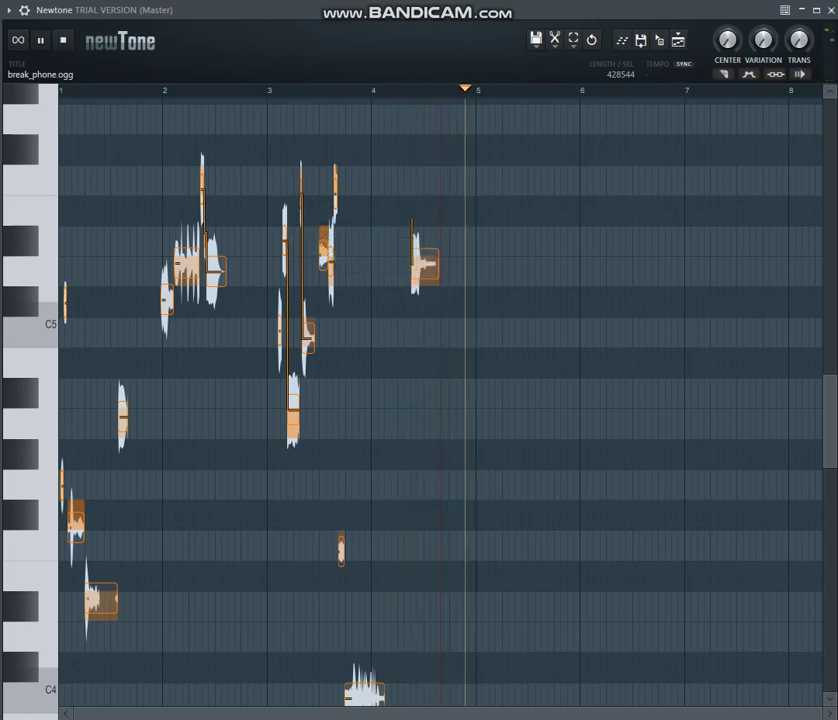
# Raise the low wavy note around bar 4 an octave to C5.
pyautogui.scroll(-3, 365, 605)
pyautogui.click(365, 605)
pyautogui.moveTo(365, 605); pyautogui.dragTo(366, 240)
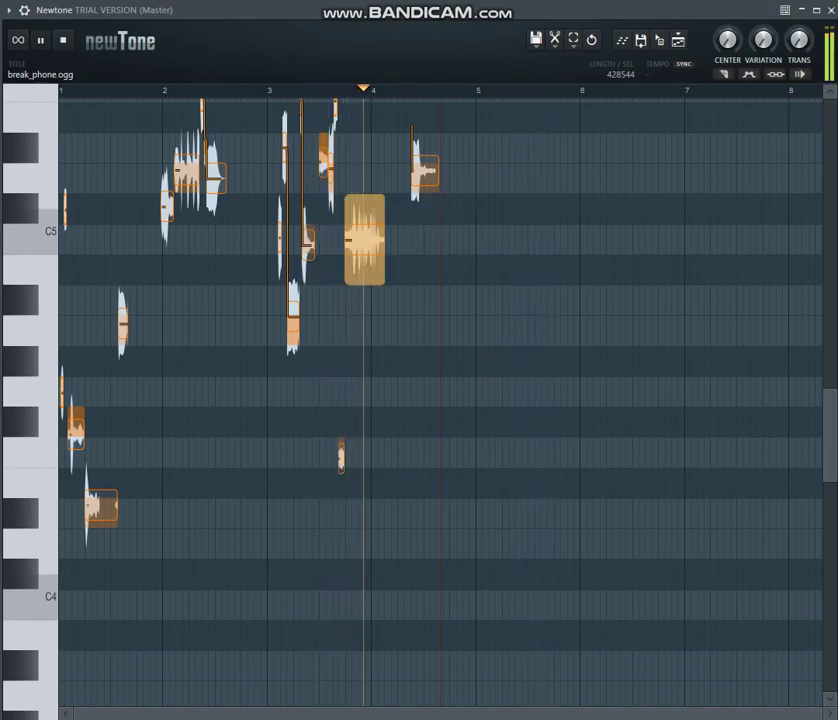
pyautogui.click(366, 240)
pyautogui.click(331, 166)
# Mark and clear the timeline region 175518 to 234025, and play the clip on loop from the start.
pyautogui.moveTo(320, 91); pyautogui.dragTo(247, 91)
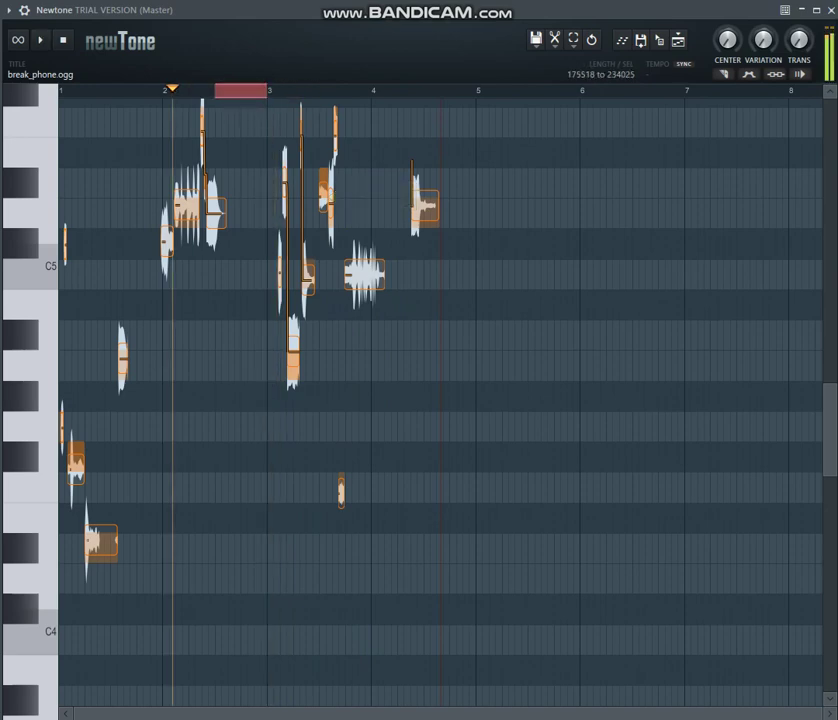
pyautogui.moveTo(168, 91); pyautogui.dragTo(105, 91)
pyautogui.press('space')
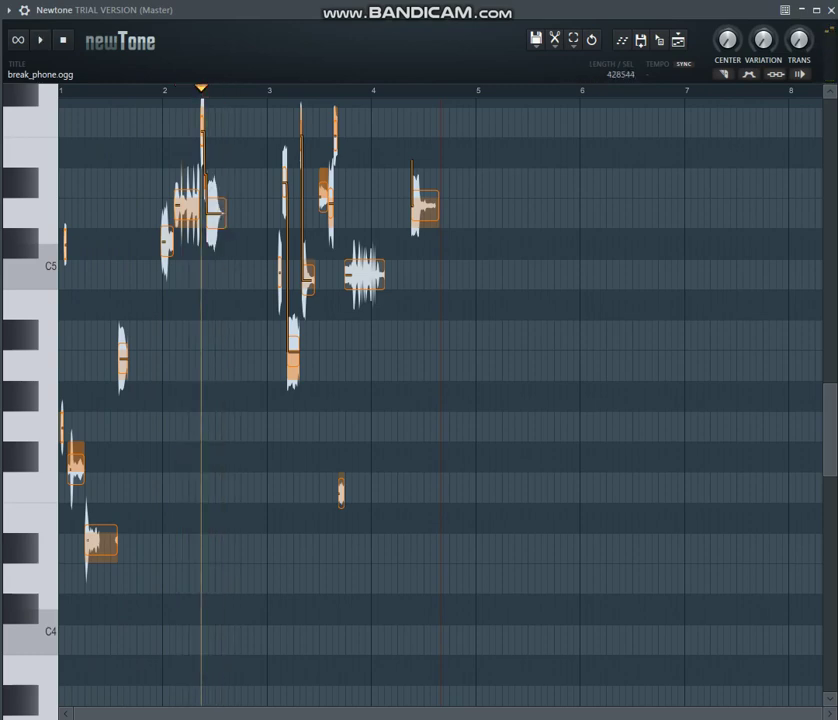
pyautogui.click(207, 90)
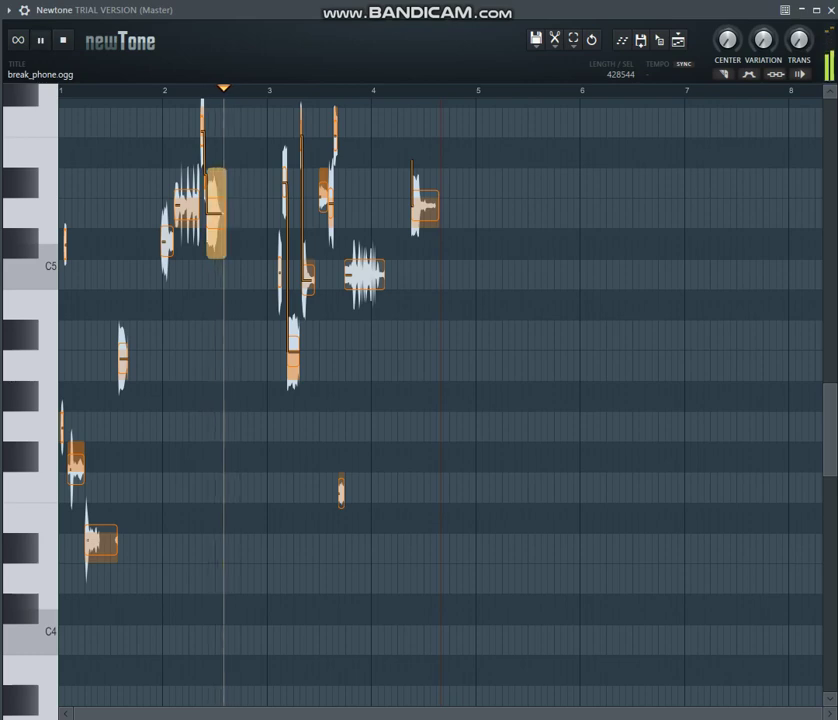
pyautogui.click(79, 90)
pyautogui.click(62, 90)
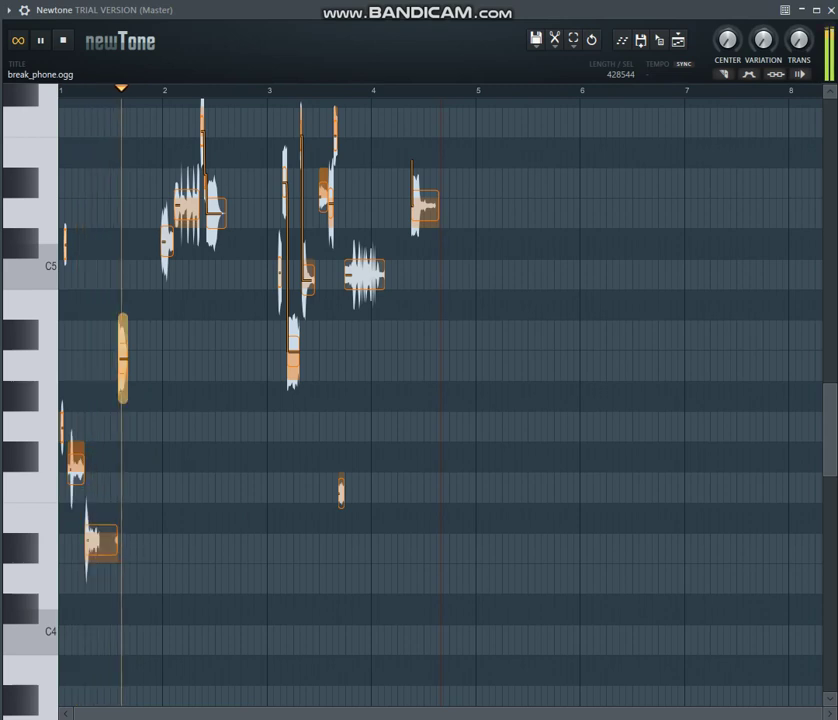
# Pause the looped playback and scrub the playhead back and forth between bar 1 and bar 4 to hear the edited notes.
pyautogui.moveTo(830, 430); pyautogui.dragTo(829, 420)
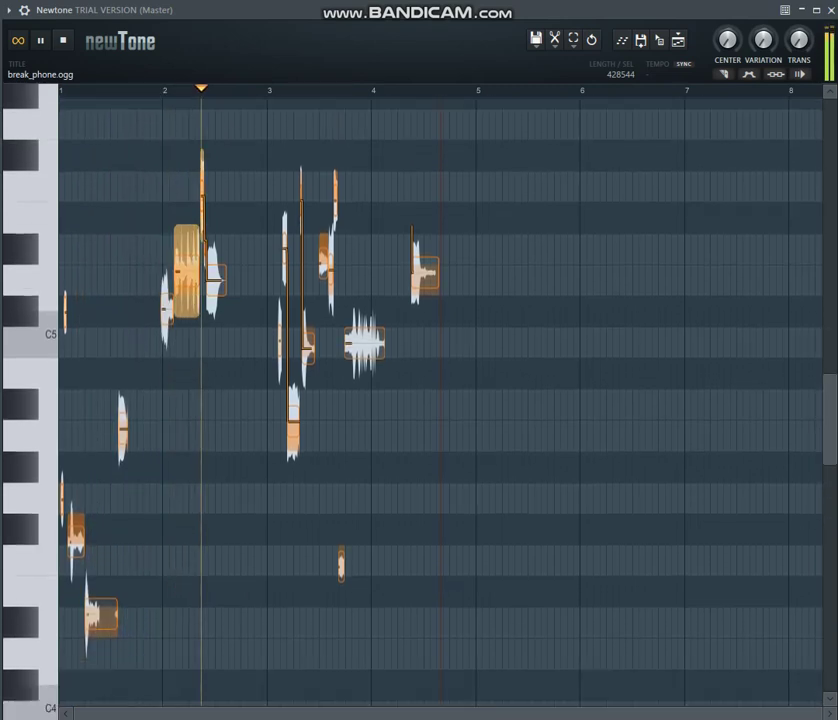
pyautogui.moveTo(172, 292)
pyautogui.mouseDown()
pyautogui.moveTo(172, 258)
pyautogui.moveTo(184, 258)
pyautogui.moveTo(172, 306)
pyautogui.mouseUp()
pyautogui.click(426, 273)
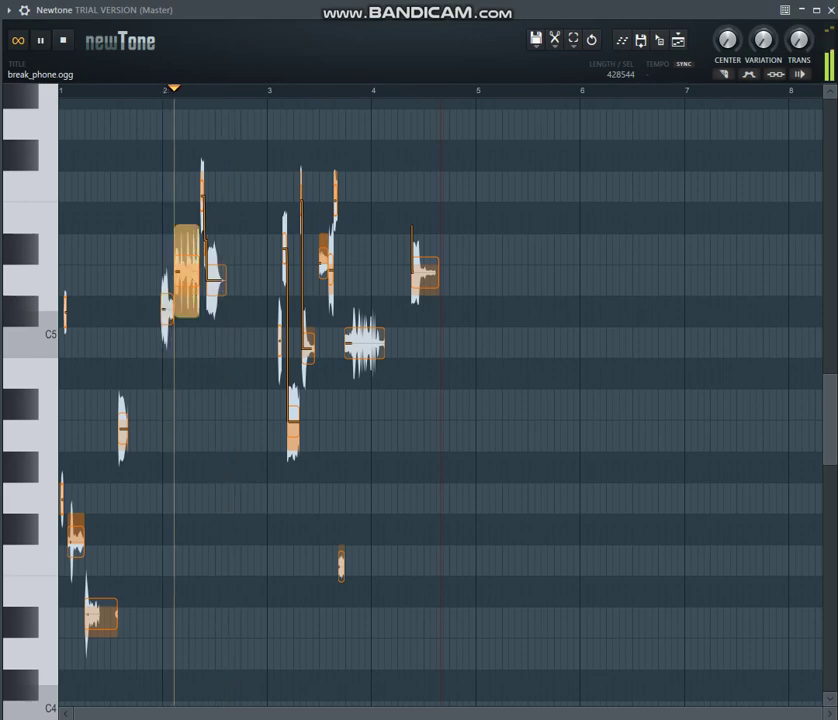
pyautogui.press('space')
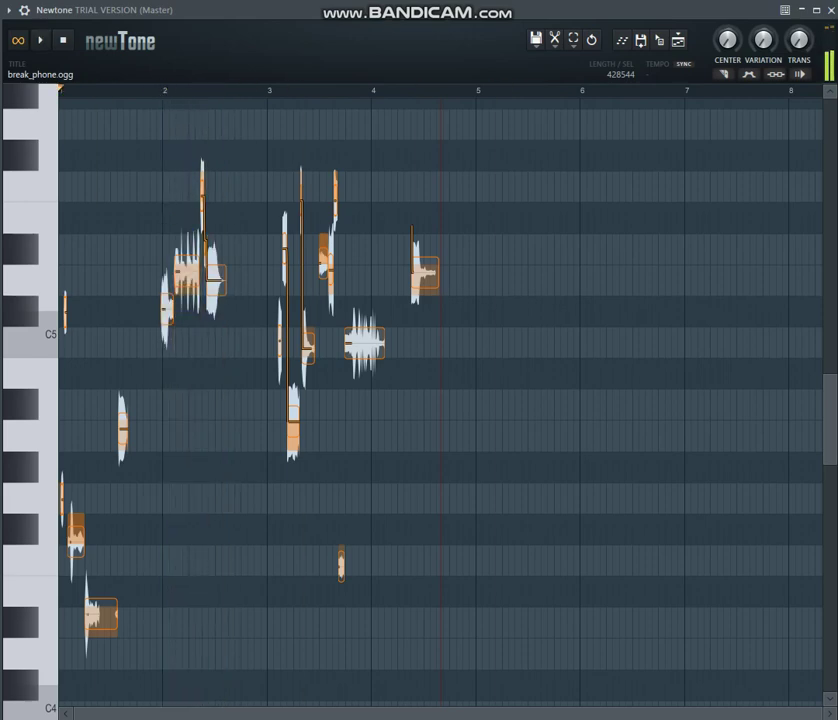
pyautogui.click(216, 281)
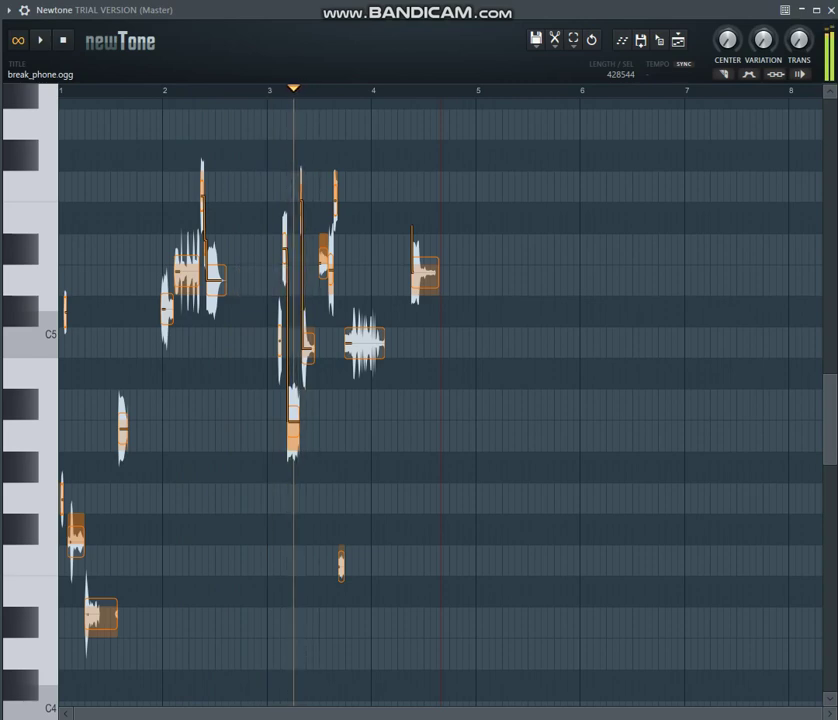
pyautogui.moveTo(194, 90); pyautogui.dragTo(156, 90)
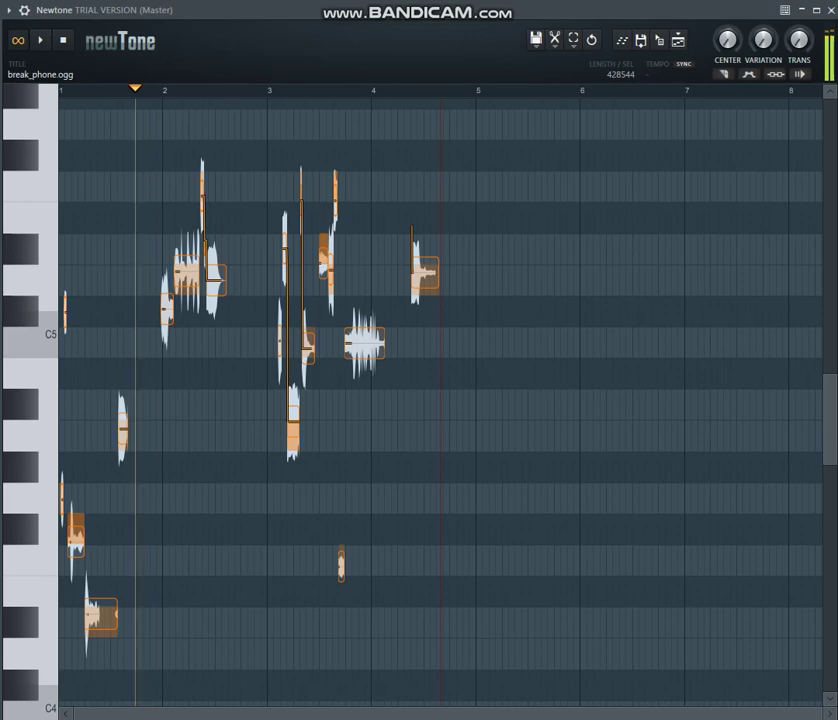
pyautogui.moveTo(128, 90); pyautogui.dragTo(284, 90)
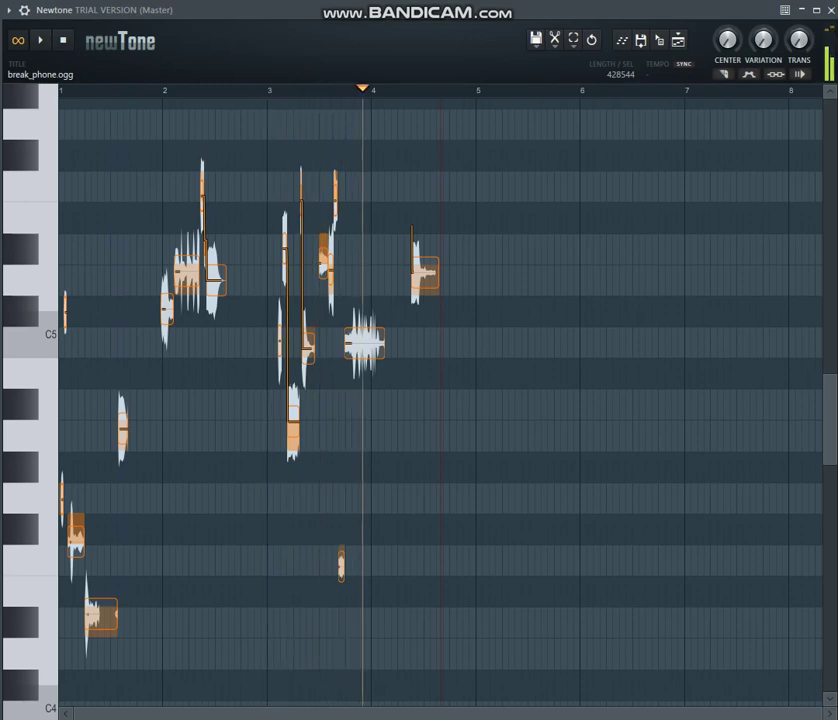
pyautogui.moveTo(427, 90); pyautogui.dragTo(206, 90)
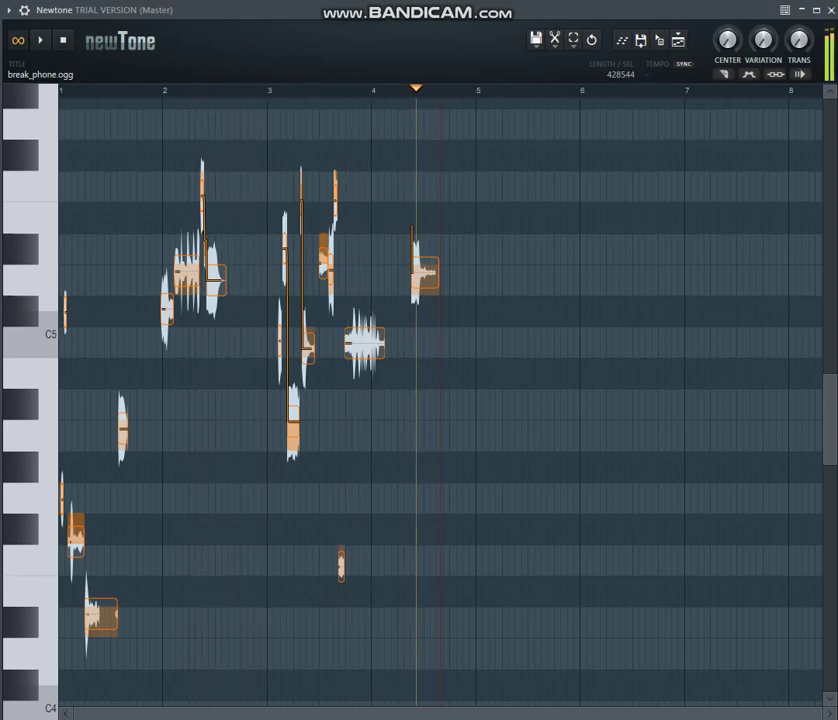
pyautogui.moveTo(164, 90); pyautogui.dragTo(65, 90)
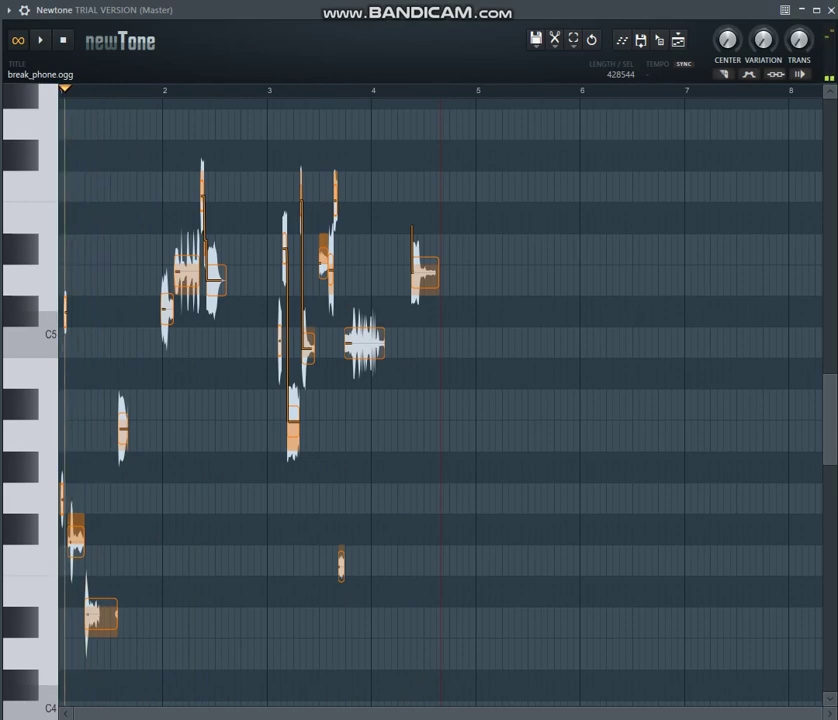
# Lower the short C#5 note near bar 1, and extend the D5 note after bar 2 over the long note before bar 3.
pyautogui.moveTo(65, 310); pyautogui.dragTo(65, 708)
pyautogui.moveTo(258, 225); pyautogui.dragTo(221, 498)
pyautogui.click(221, 498)
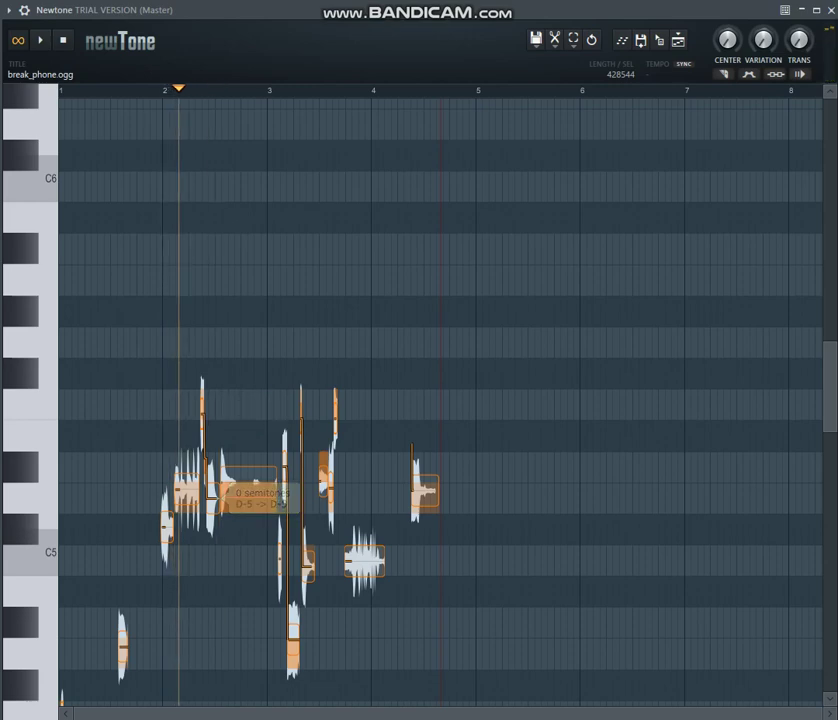
pyautogui.press('space')
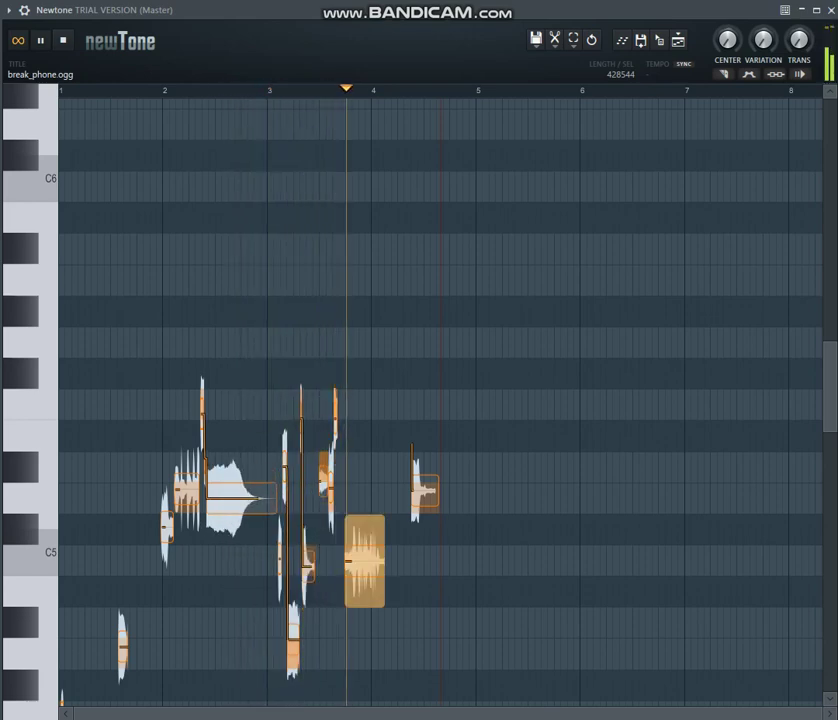
# Lower the short F5 note after bar 2 to about E5, and raise the long note following it to F5.
pyautogui.scroll(-4, 440, 400)
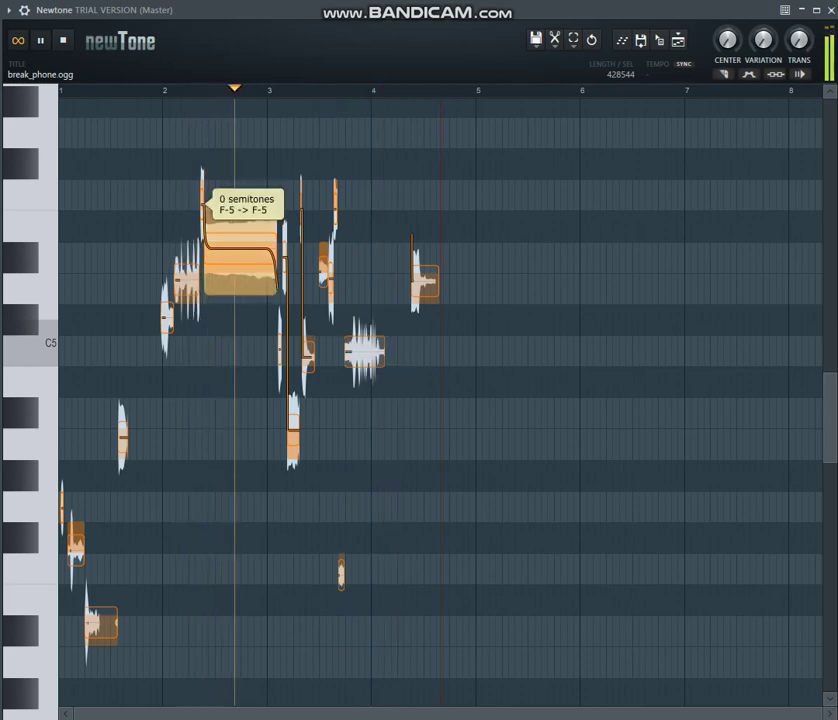
pyautogui.moveTo(202, 190); pyautogui.dragTo(238, 282)
pyautogui.moveTo(203, 240); pyautogui.dragTo(203, 160)
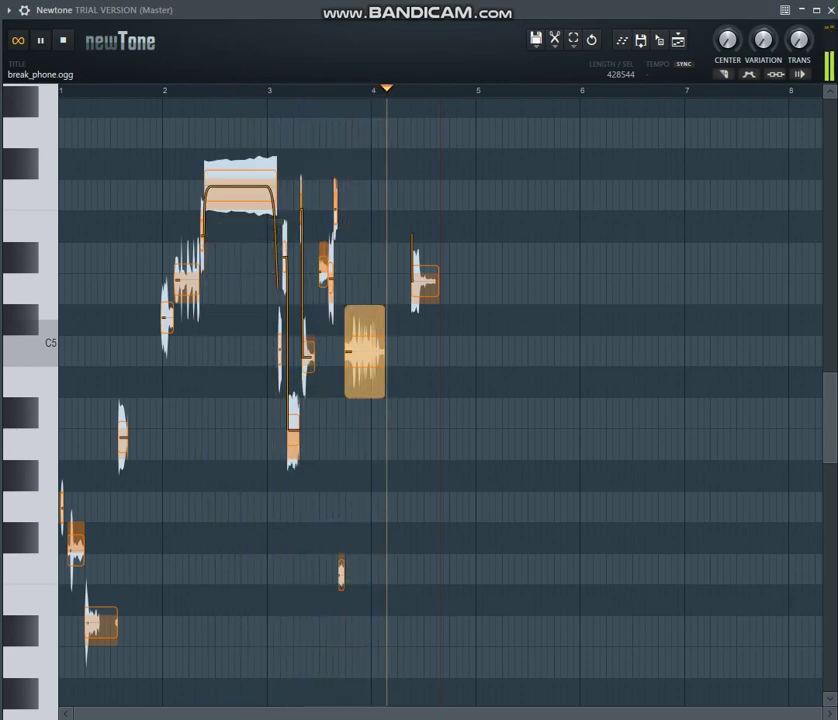